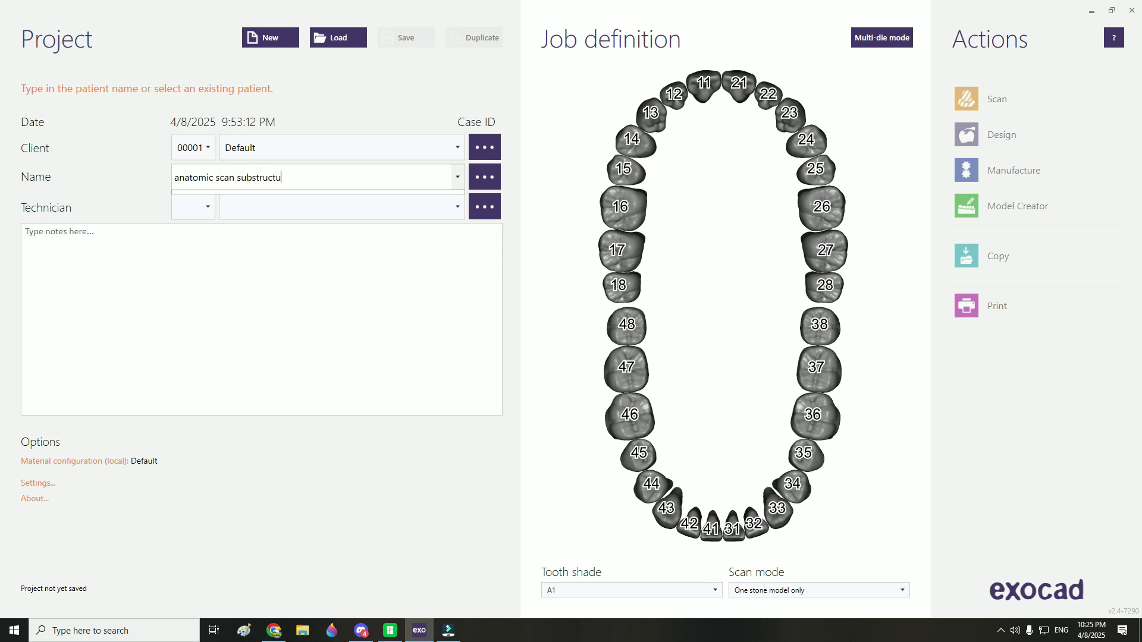
# Step: Define tooth 46 as an Acrylic/PMMA anatomic crown, implant-based on a substructure scan (e.g. bar)
pyautogui.click(302, 209)
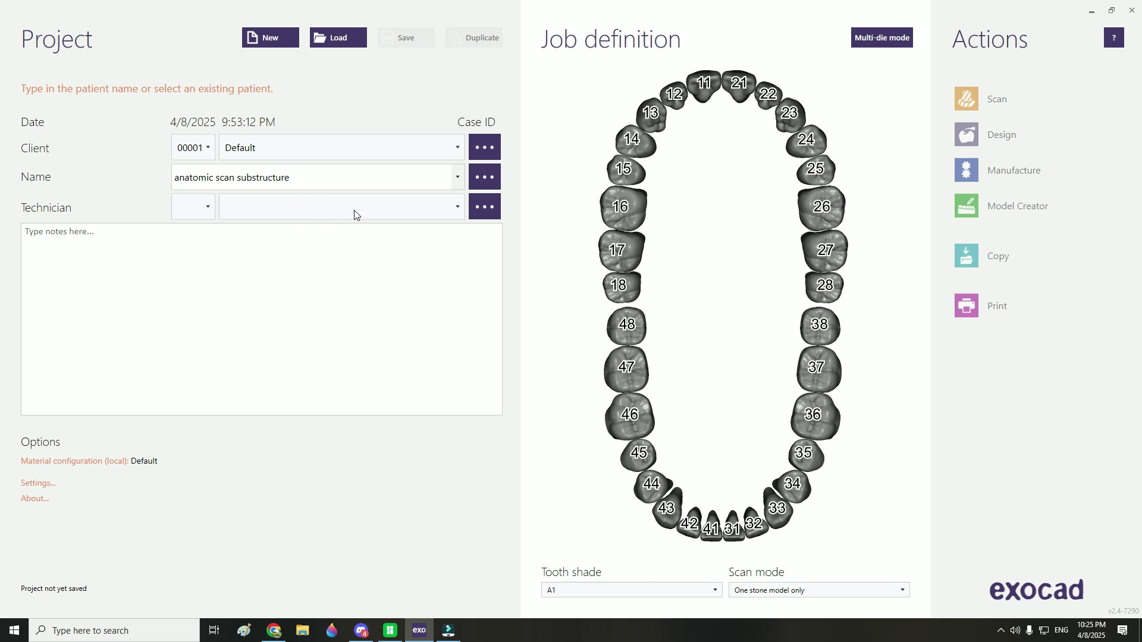
pyautogui.click(566, 251)
pyautogui.click(637, 434)
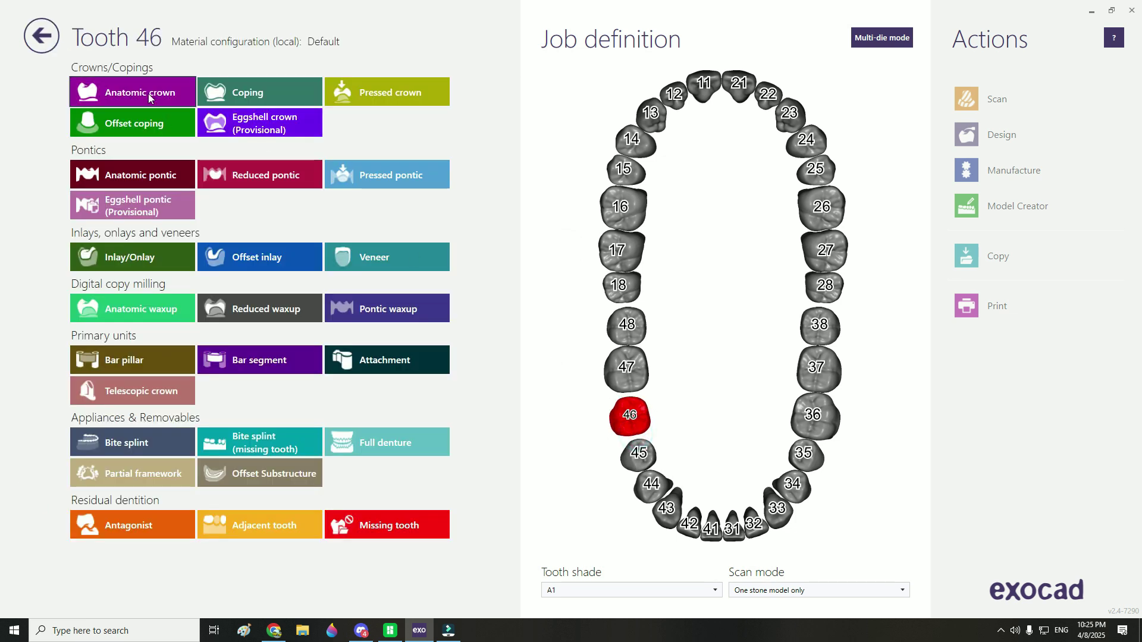
pyautogui.click(149, 94)
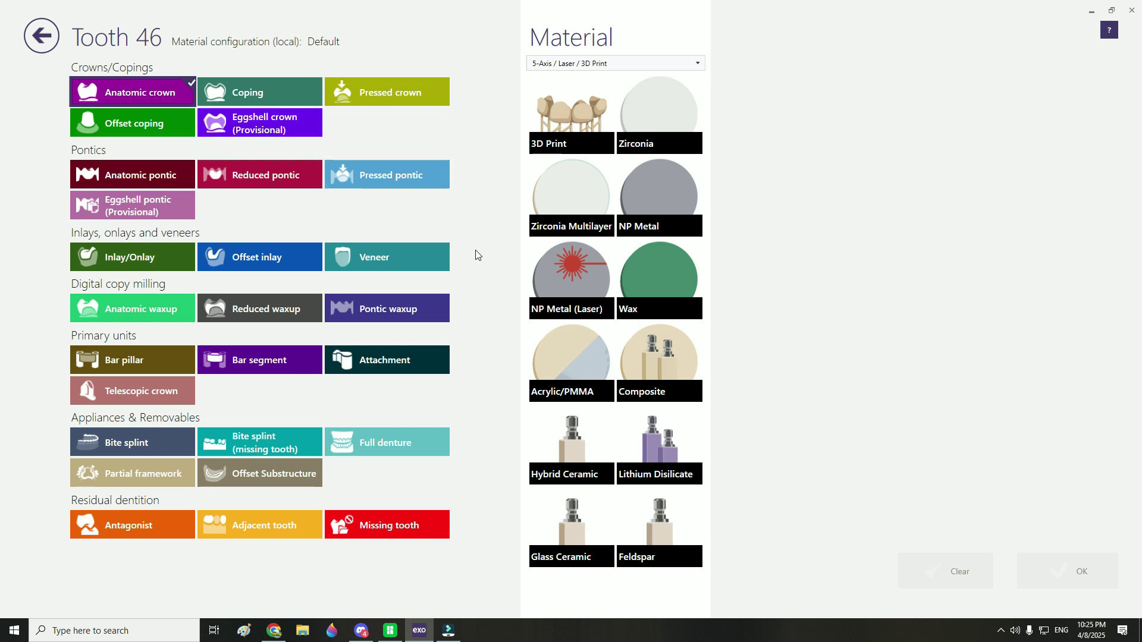
pyautogui.click(594, 384)
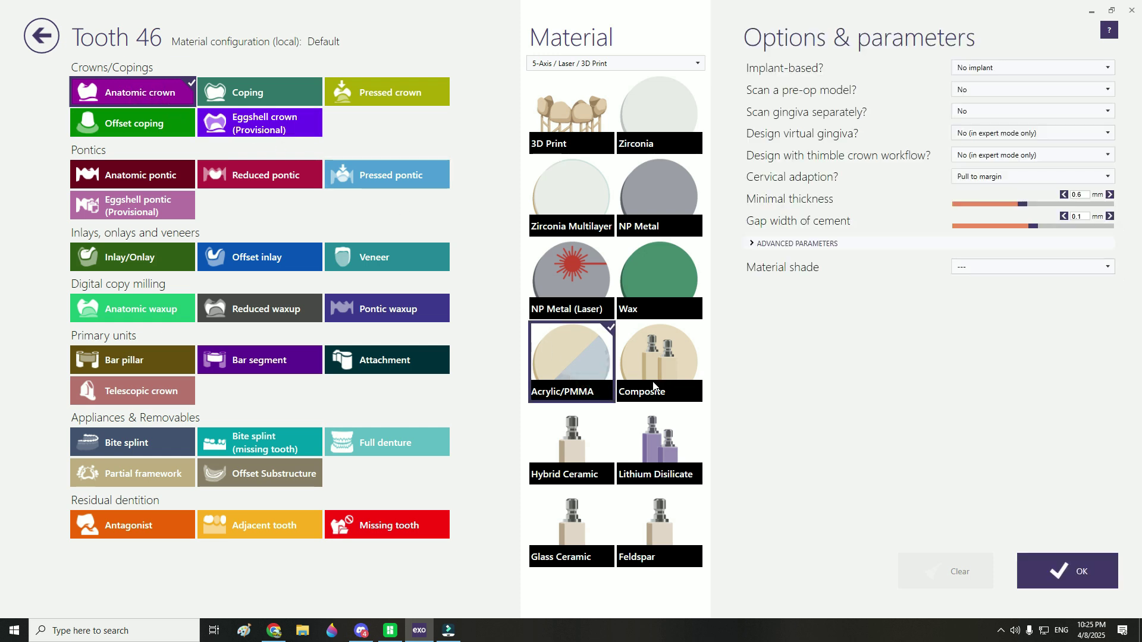
pyautogui.click(979, 69)
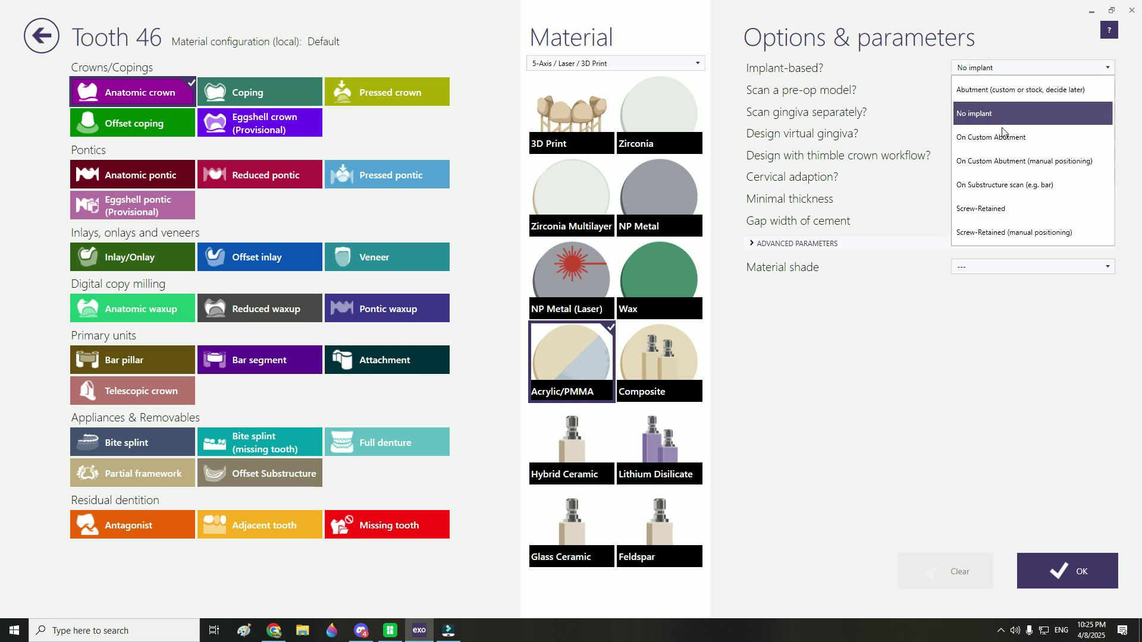
pyautogui.click(996, 187)
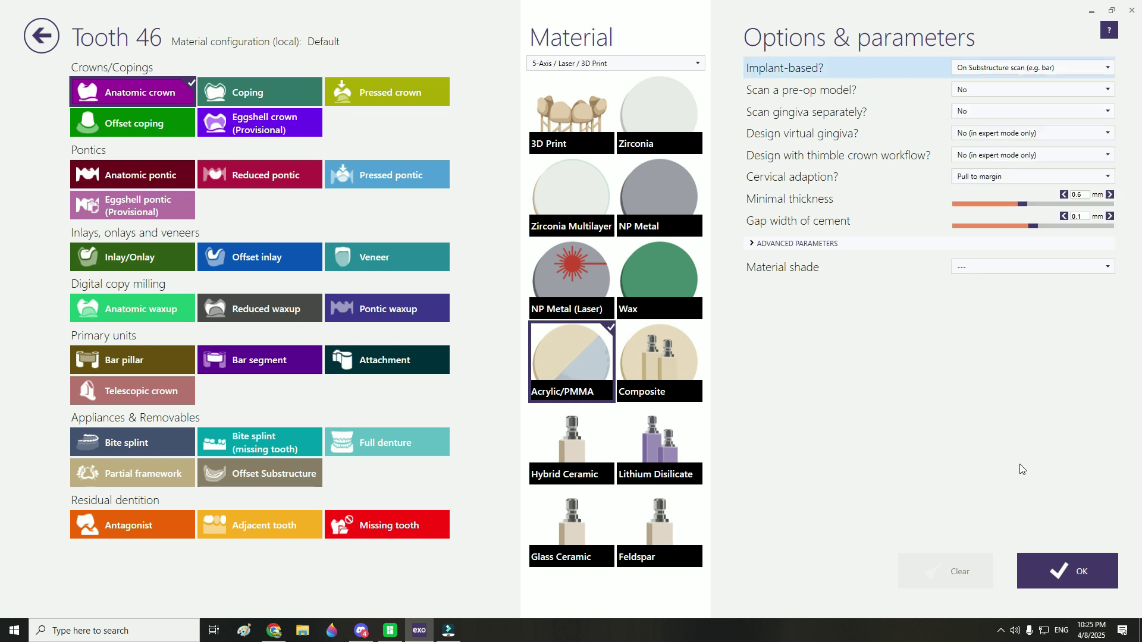
pyautogui.click(1063, 579)
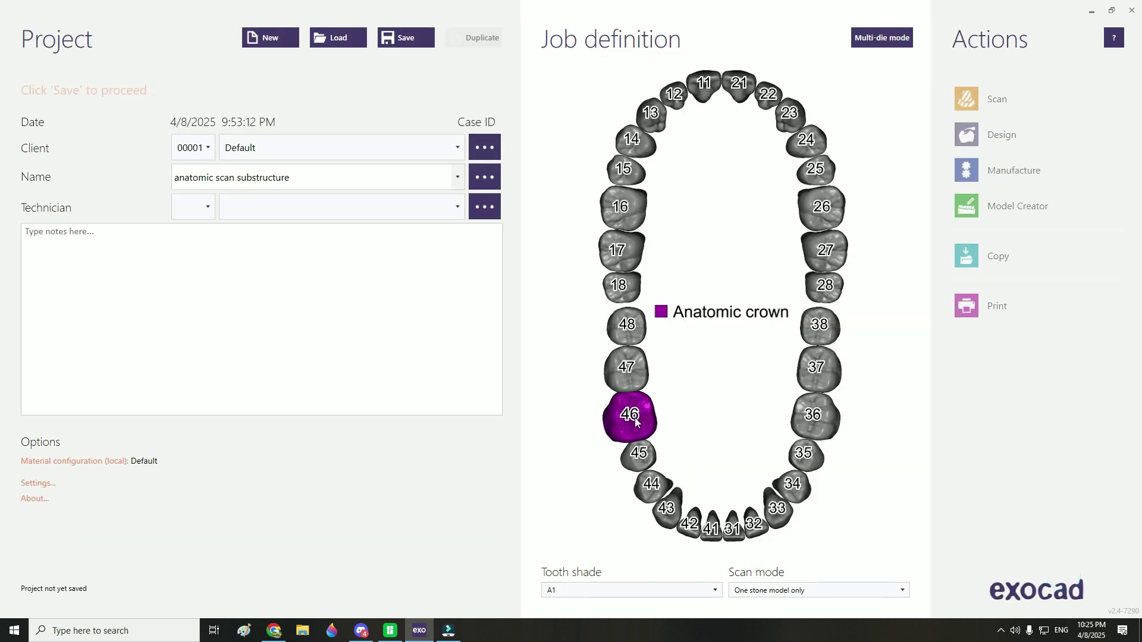
# Step: Copy the tooth 46 crown definition across teeth 45 to 36 and save the project
pyautogui.moveTo(645, 469)
pyautogui.mouseDown()
pyautogui.moveTo(692, 523)
pyautogui.moveTo(791, 486)
pyautogui.moveTo(815, 430)
pyautogui.mouseUp()
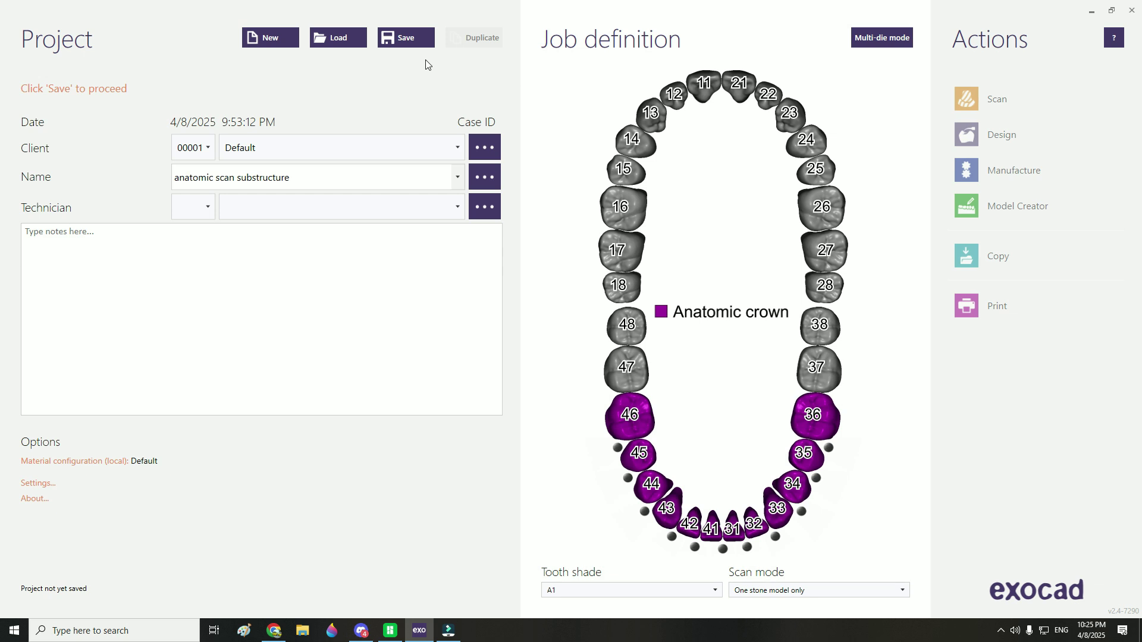
pyautogui.click(416, 41)
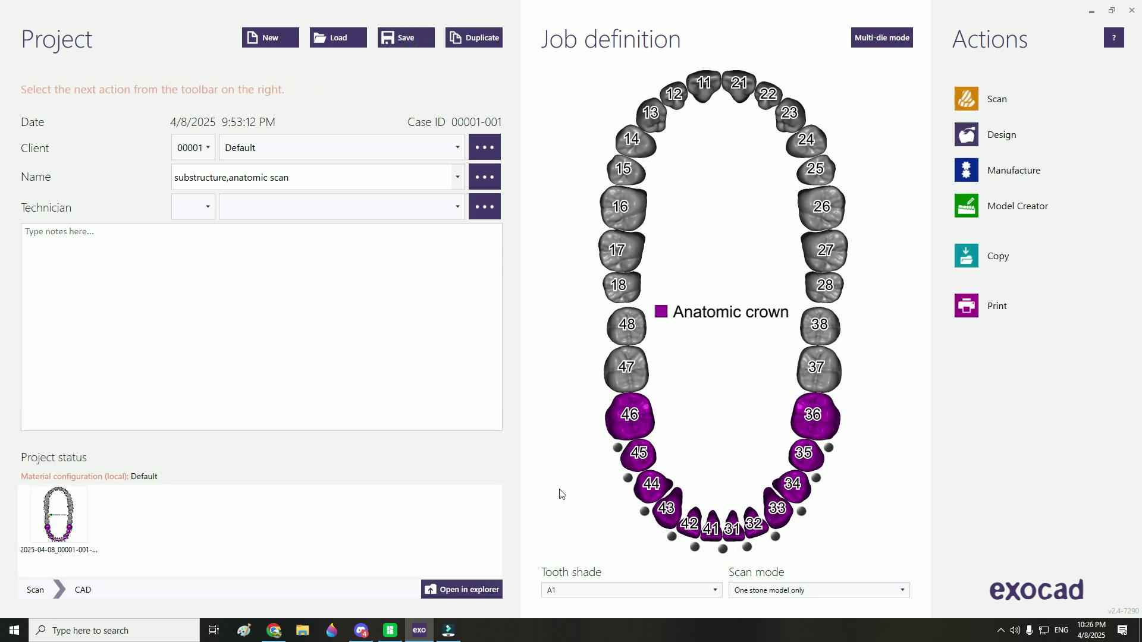
# Step: Start designing the case and load the Desktop file "scan substructure" as the lower jaw scan
pyautogui.click(965, 151)
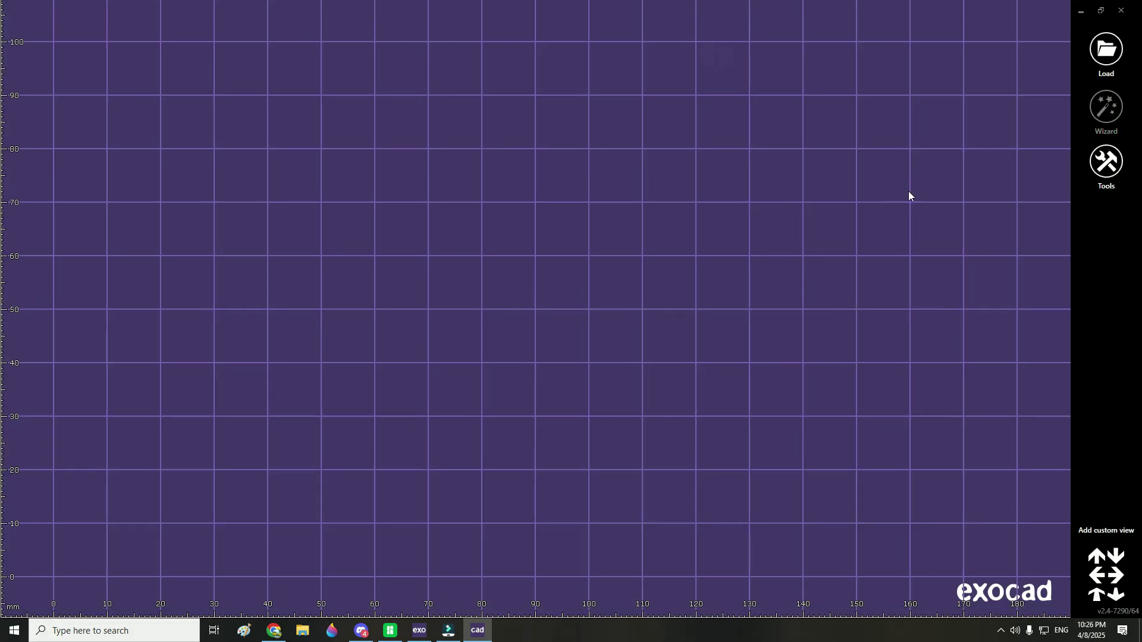
pyautogui.click(48, 151)
pyautogui.scroll(-5, 372, 200)
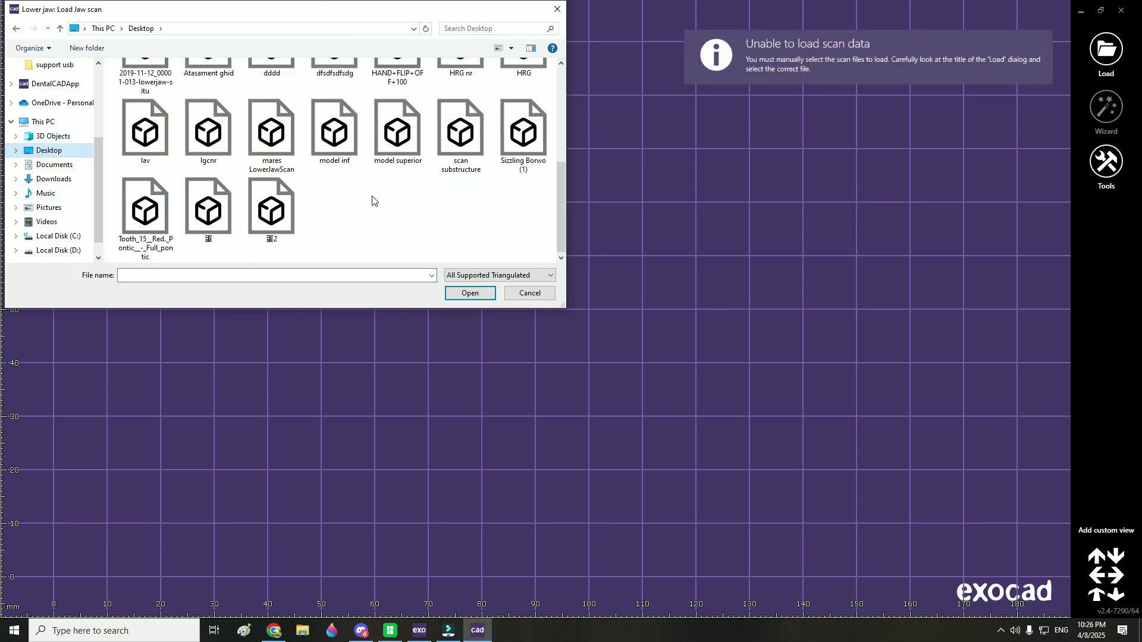
pyautogui.click(336, 161)
pyautogui.click(446, 164)
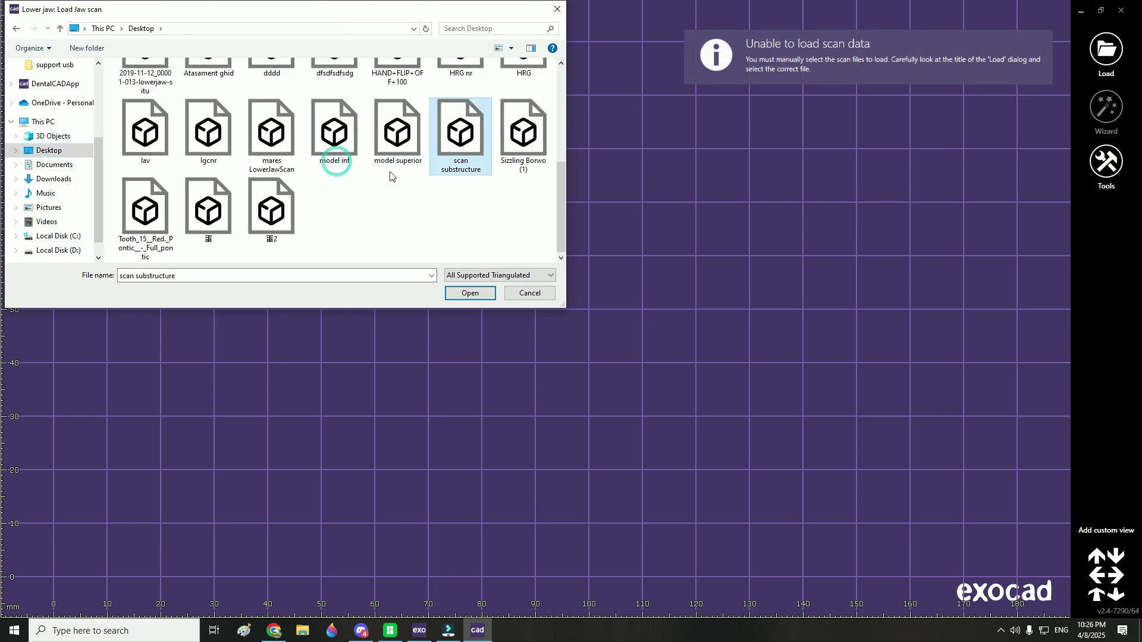
pyautogui.doubleClick(465, 168)
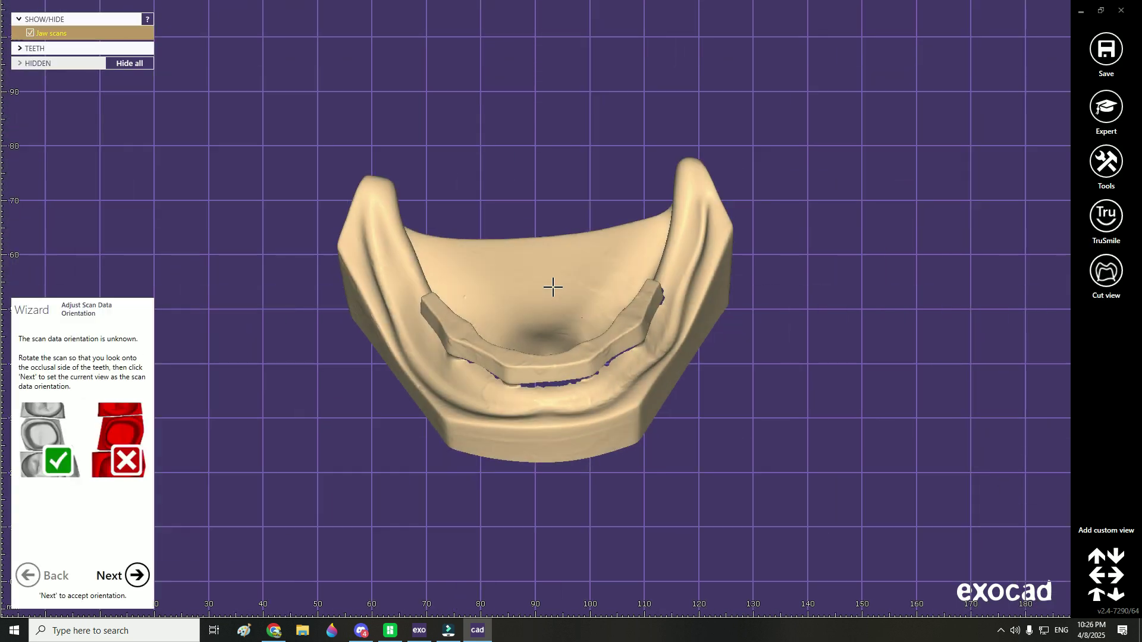
# Step: Rotate the jaw scan to look onto its occlusal side and accept that orientation
pyautogui.moveTo(554, 285); pyautogui.dragTo(478, 395, button='right')
pyautogui.scroll(2, 579, 303)
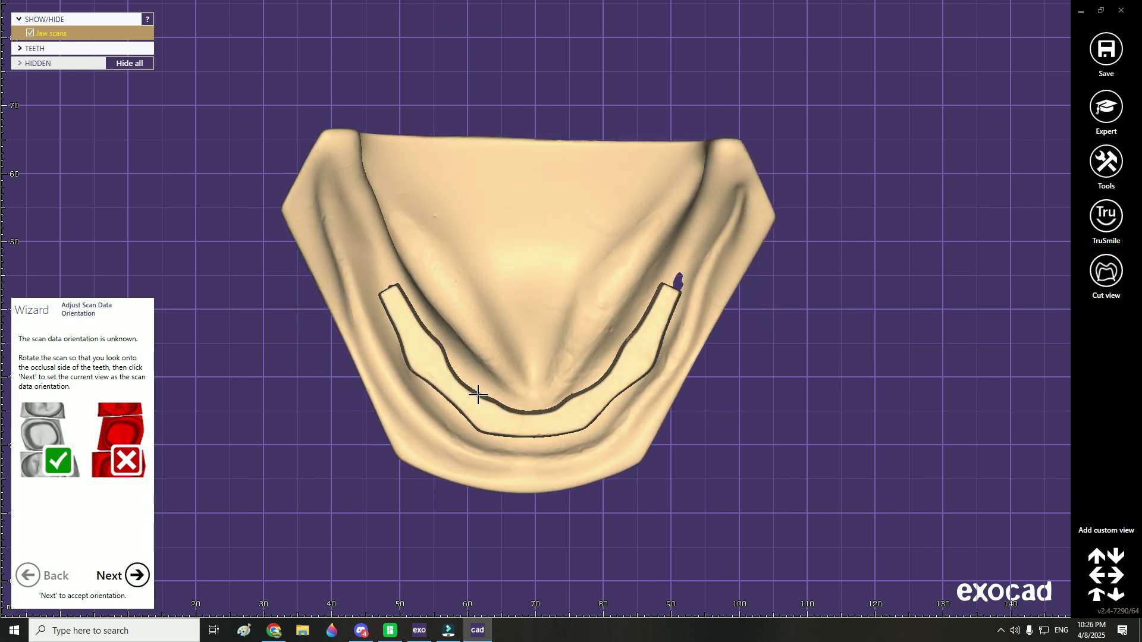
pyautogui.click(137, 575)
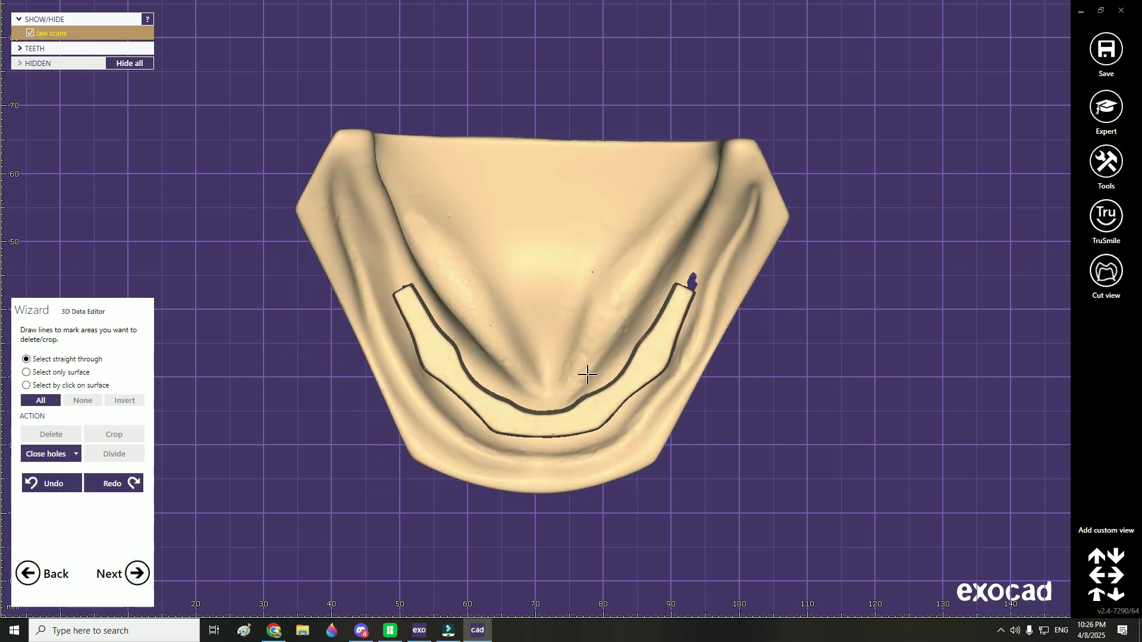
# Step: Close the holes in the scan area around the bar and proceed past Smile Creator to the waxup bottom margin
pyautogui.moveTo(416, 224)
pyautogui.mouseDown()
pyautogui.moveTo(400, 456)
pyautogui.moveTo(755, 372)
pyautogui.moveTo(538, 224)
pyautogui.moveTo(406, 225)
pyautogui.mouseUp()
pyautogui.doubleClick(413, 224)
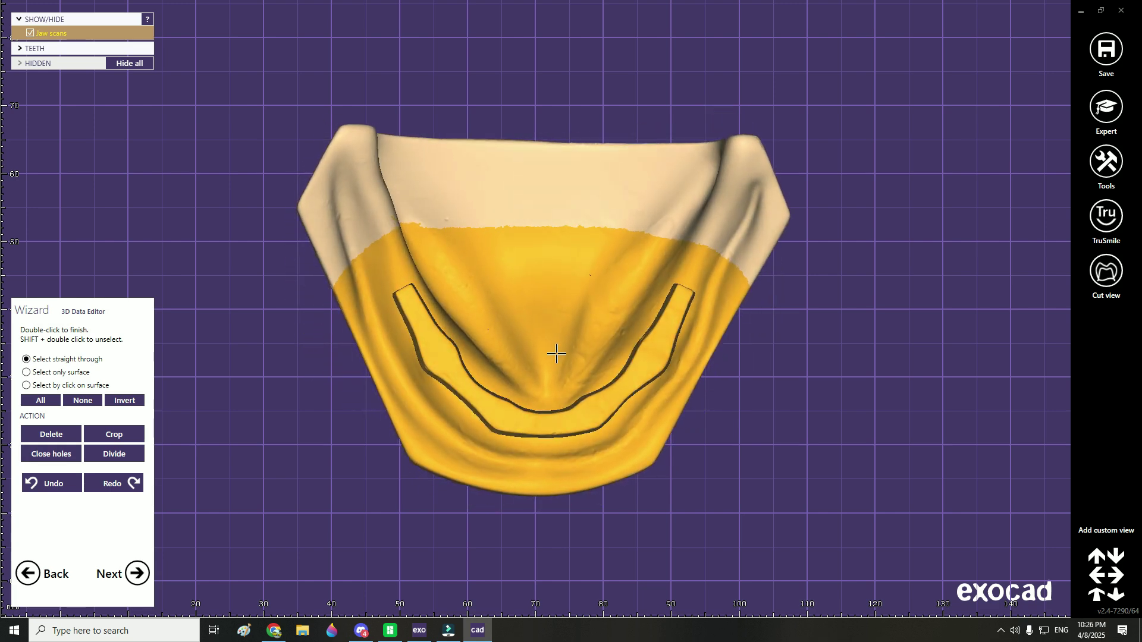
pyautogui.click(137, 574)
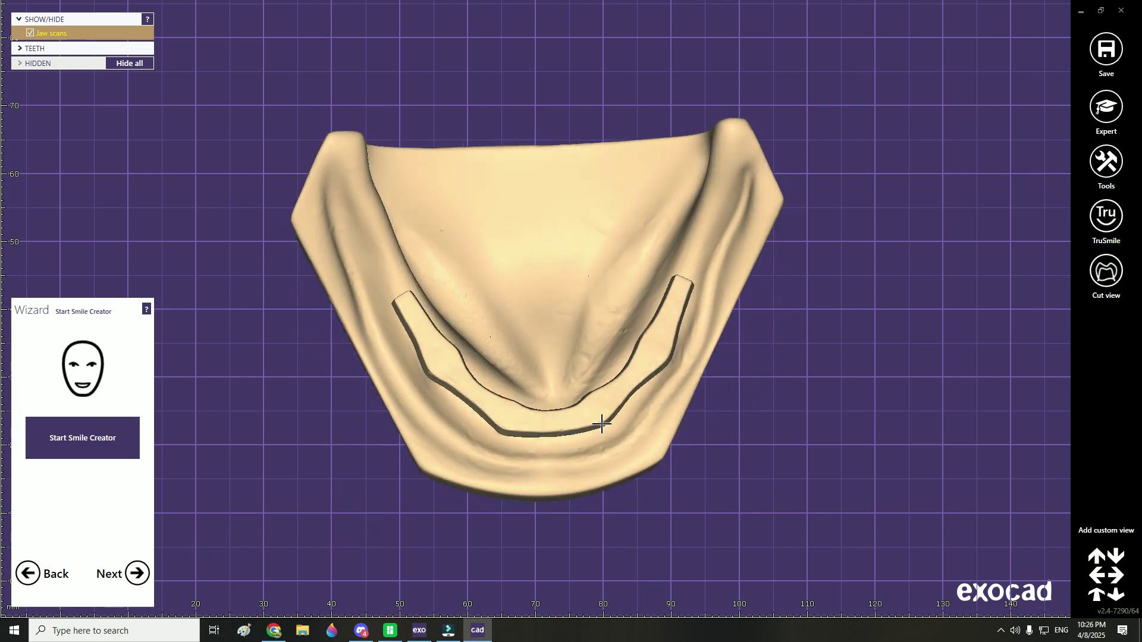
pyautogui.click(137, 574)
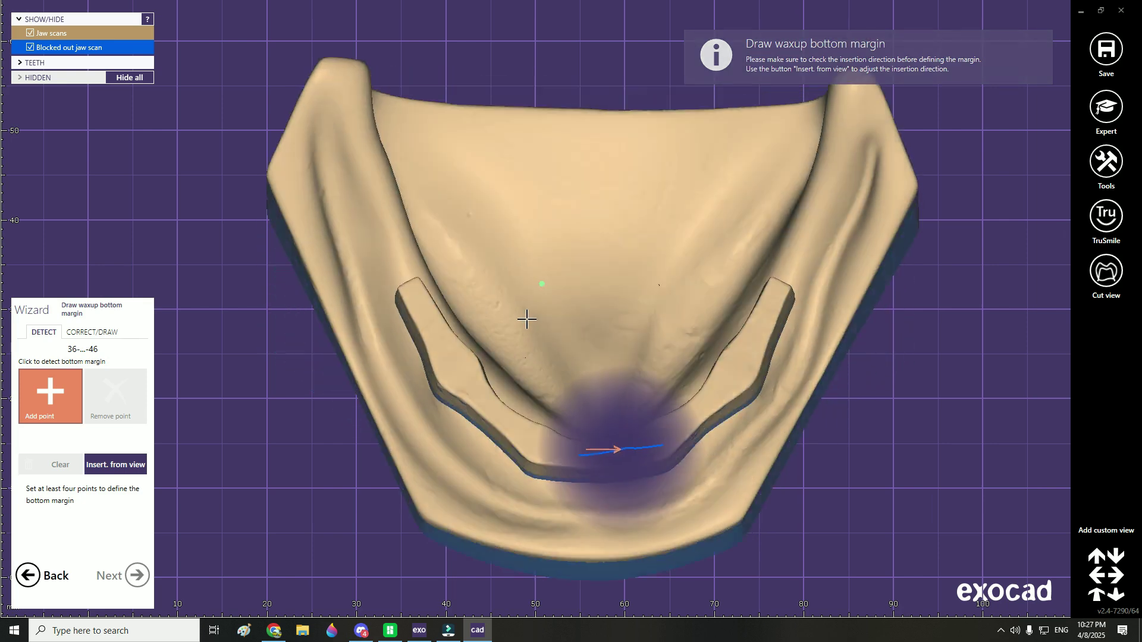
# Step: Start drawing the waxup bottom margin manually around the bar's 46-side end and down the adjoining inner edge
pyautogui.click(80, 330)
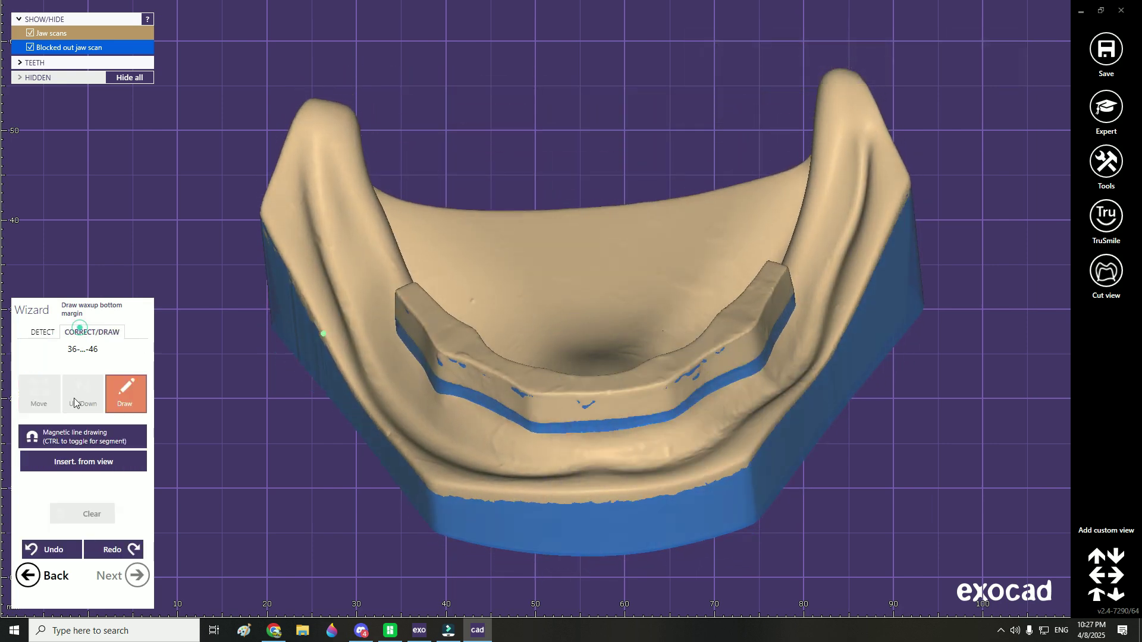
pyautogui.moveTo(559, 325); pyautogui.dragTo(559, 321, button='right')
pyautogui.scroll(5, 392, 273)
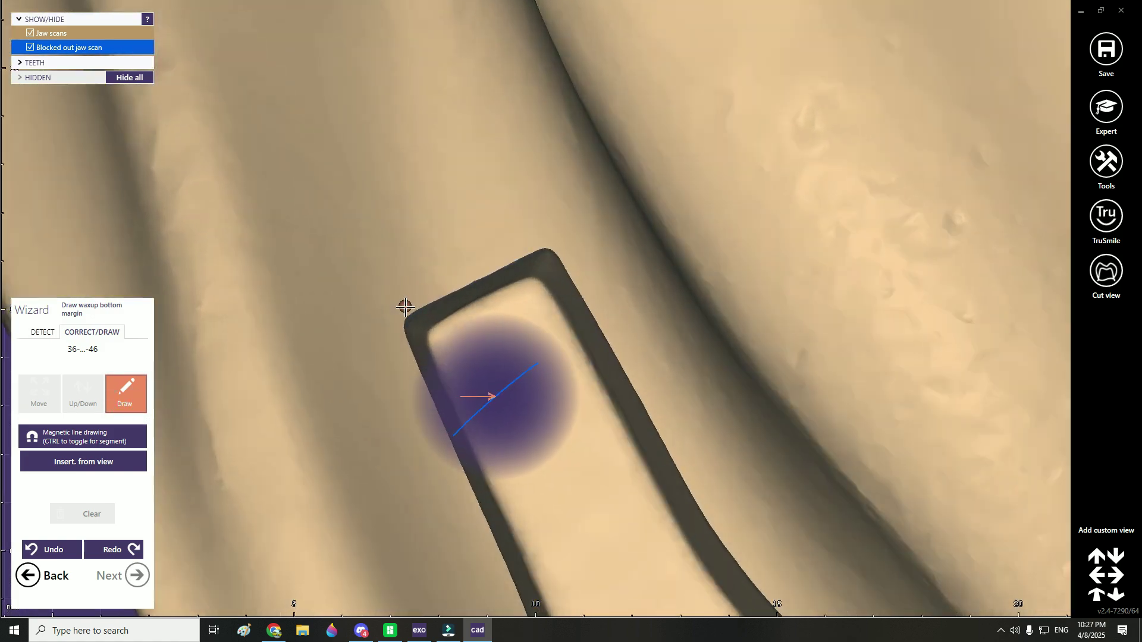
pyautogui.click(408, 308)
pyautogui.scroll(-3, 415, 298)
pyautogui.click(514, 251)
pyautogui.moveTo(519, 255); pyautogui.dragTo(545, 275, button='right')
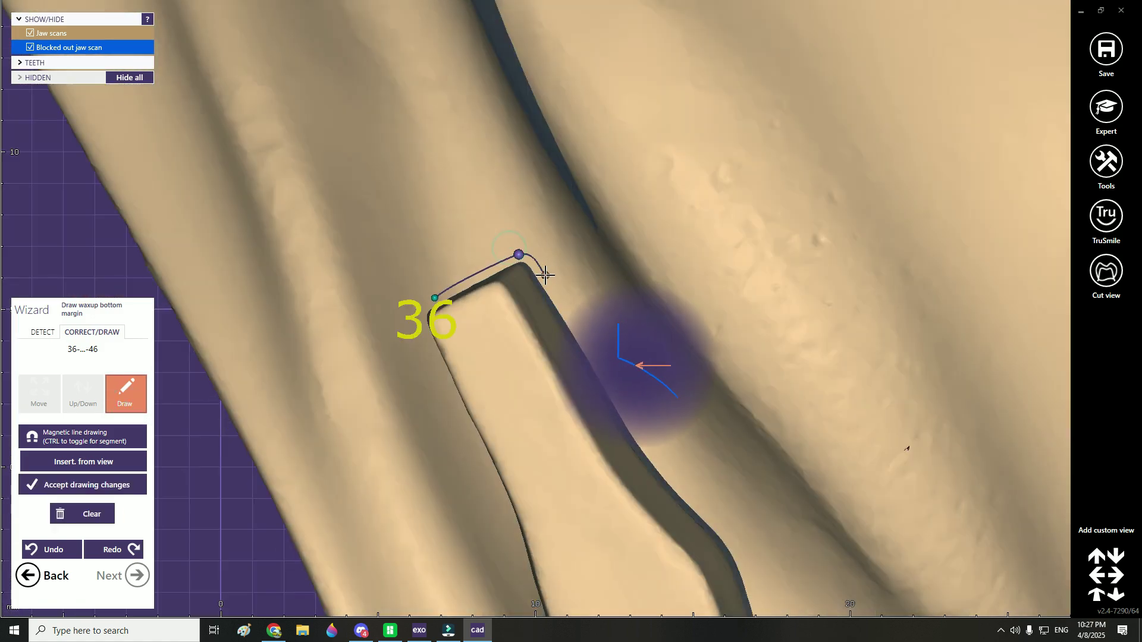
pyautogui.scroll(3, 650, 449)
pyautogui.click(484, 273)
pyautogui.click(541, 334)
pyautogui.click(576, 412)
pyautogui.click(609, 494)
pyautogui.scroll(-4, 609, 495)
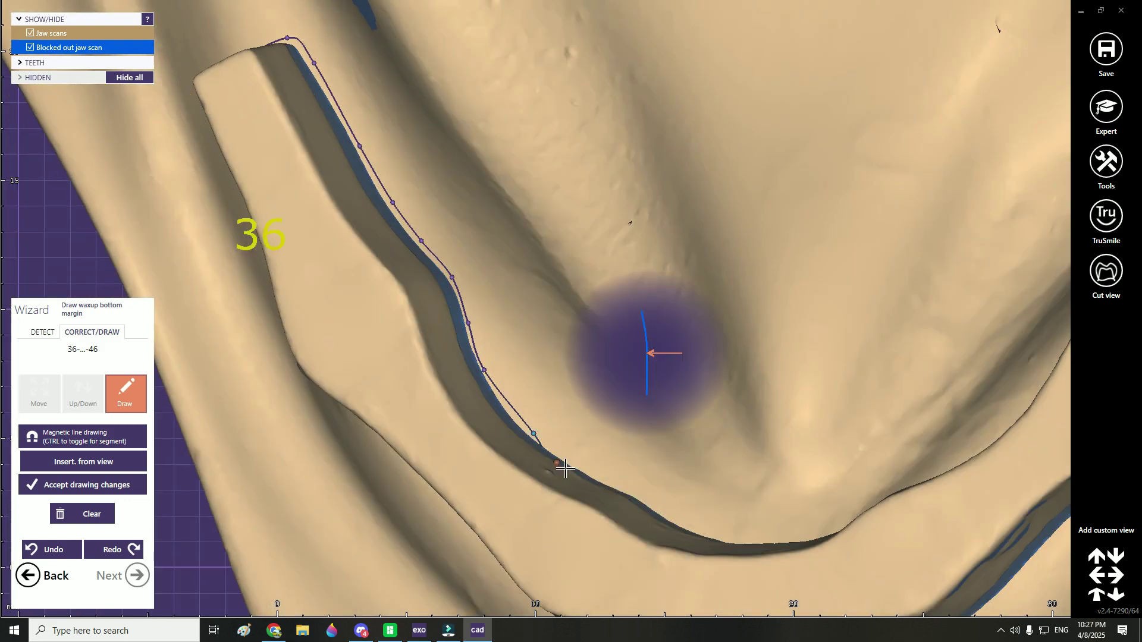
# Step: Continue the bottom margin along the bar's inner edge, past the front curve and up to the 36-side end
pyautogui.click(663, 536)
pyautogui.click(708, 557)
pyautogui.click(769, 569)
pyautogui.moveTo(891, 544); pyautogui.dragTo(661, 468, button='right')
pyautogui.click(826, 426)
pyautogui.moveTo(880, 380); pyautogui.dragTo(606, 417, button='right')
pyautogui.click(664, 377)
pyautogui.click(712, 346)
pyautogui.click(795, 274)
pyautogui.click(838, 239)
# Step: Draw the margin back along the bar's outer edge and close the loop at its starting point
pyautogui.moveTo(864, 227); pyautogui.dragTo(565, 427, button='right')
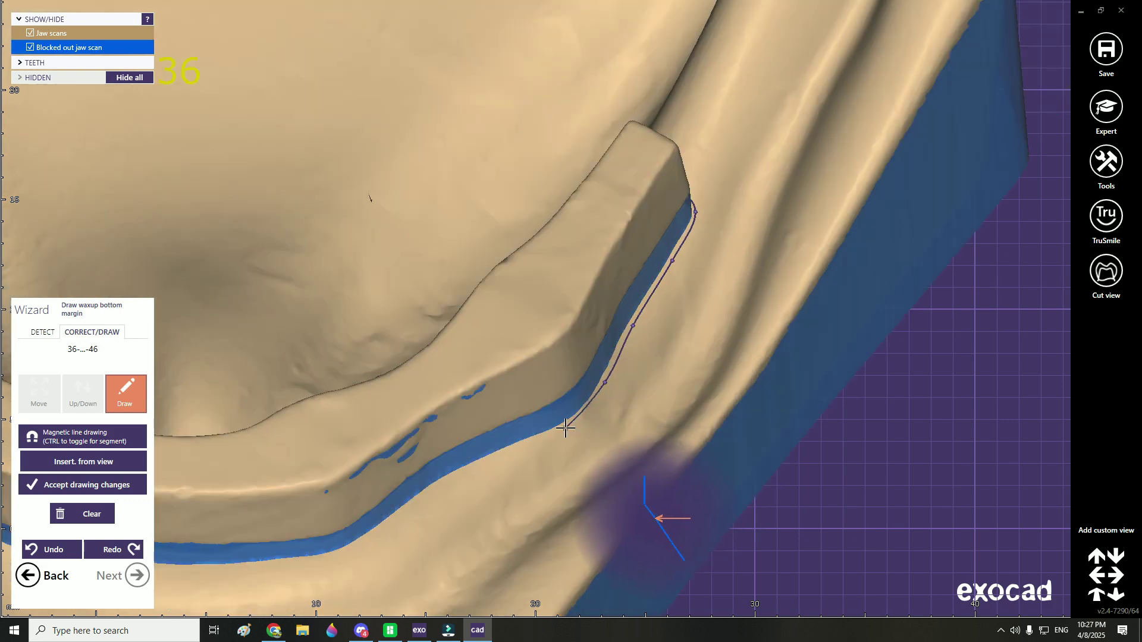
pyautogui.click(382, 535)
pyautogui.moveTo(383, 535); pyautogui.dragTo(677, 404, button='right')
pyautogui.click(630, 427)
pyautogui.click(545, 432)
pyautogui.click(407, 424)
pyautogui.click(315, 397)
pyautogui.moveTo(266, 375); pyautogui.dragTo(470, 485, button='right')
pyautogui.click(423, 447)
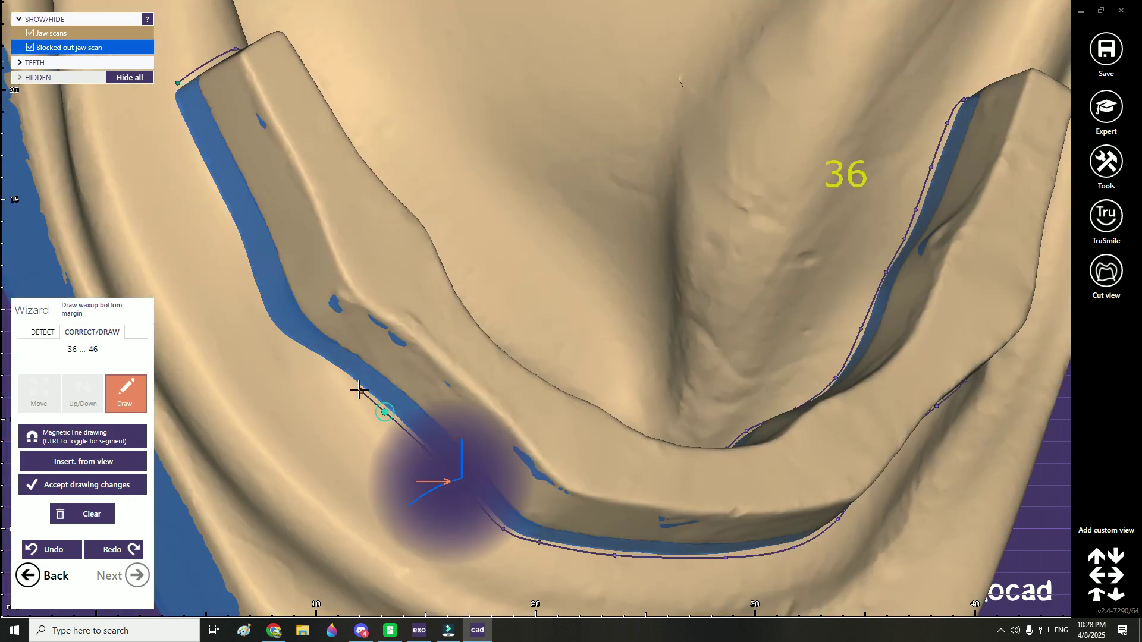
pyautogui.click(170, 115)
pyautogui.click(178, 83)
# Step: Move the margin points closer to the bar around the 46-side end and along the adjacent inner edge
pyautogui.moveTo(360, 145)
pyautogui.mouseDown(button='right')
pyautogui.moveTo(380, 155)
pyautogui.moveTo(333, 285)
pyautogui.moveTo(256, 351)
pyautogui.mouseUp(button='right')
pyautogui.scroll(3, 289, 320)
pyautogui.moveTo(247, 352); pyautogui.dragTo(267, 356)
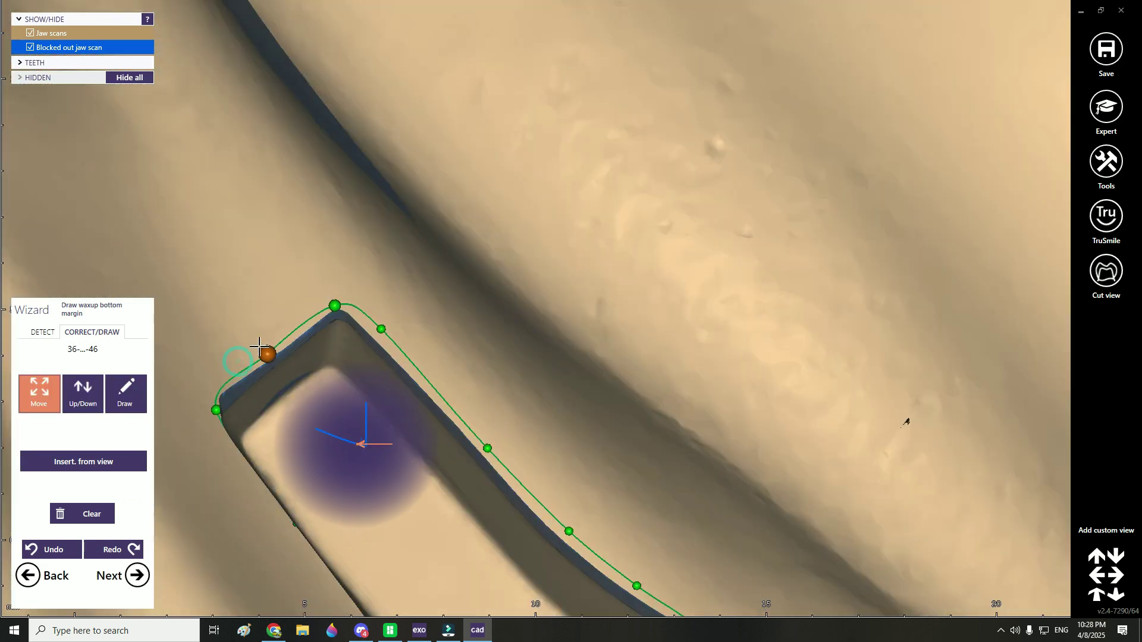
pyautogui.moveTo(536, 505); pyautogui.dragTo(440, 404, button='right')
pyautogui.moveTo(436, 401); pyautogui.dragTo(433, 402)
pyautogui.moveTo(599, 451); pyautogui.dragTo(443, 380, button='right')
pyautogui.moveTo(461, 421); pyautogui.dragTo(458, 423)
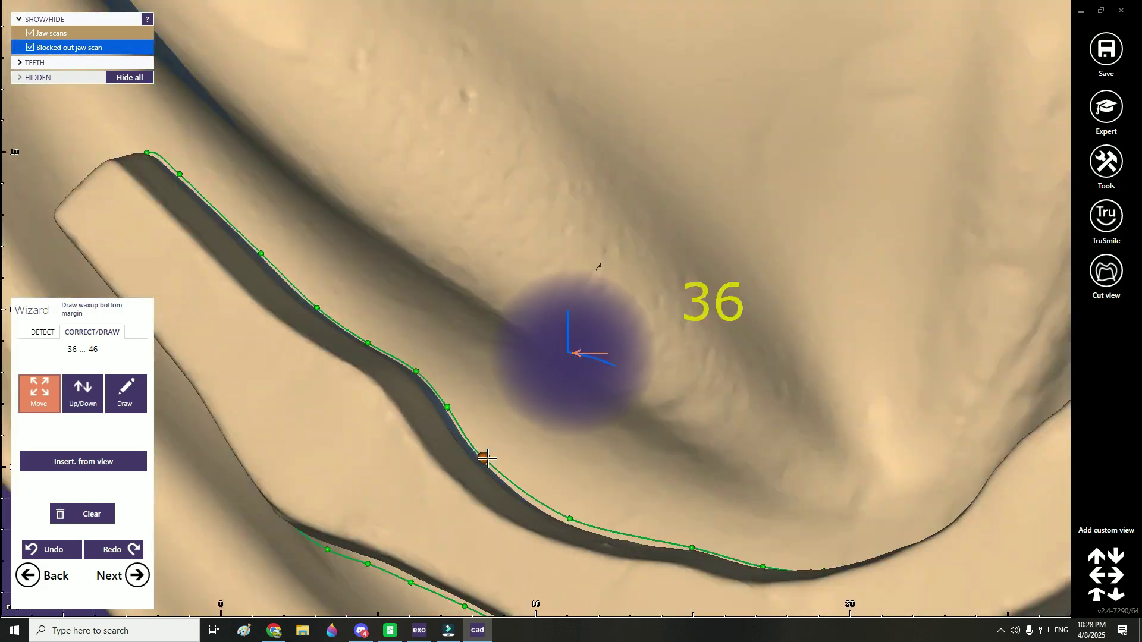
pyautogui.moveTo(661, 526); pyautogui.dragTo(529, 464, button='right')
pyautogui.moveTo(530, 467); pyautogui.dragTo(528, 464)
# Step: Tighten the margin points along the inner edge from the bar's front curve toward the 36 side
pyautogui.scroll(2, 530, 467)
pyautogui.moveTo(540, 472); pyautogui.dragTo(618, 404, button='right')
pyautogui.scroll(2, 625, 396)
pyautogui.moveTo(639, 378); pyautogui.dragTo(633, 385)
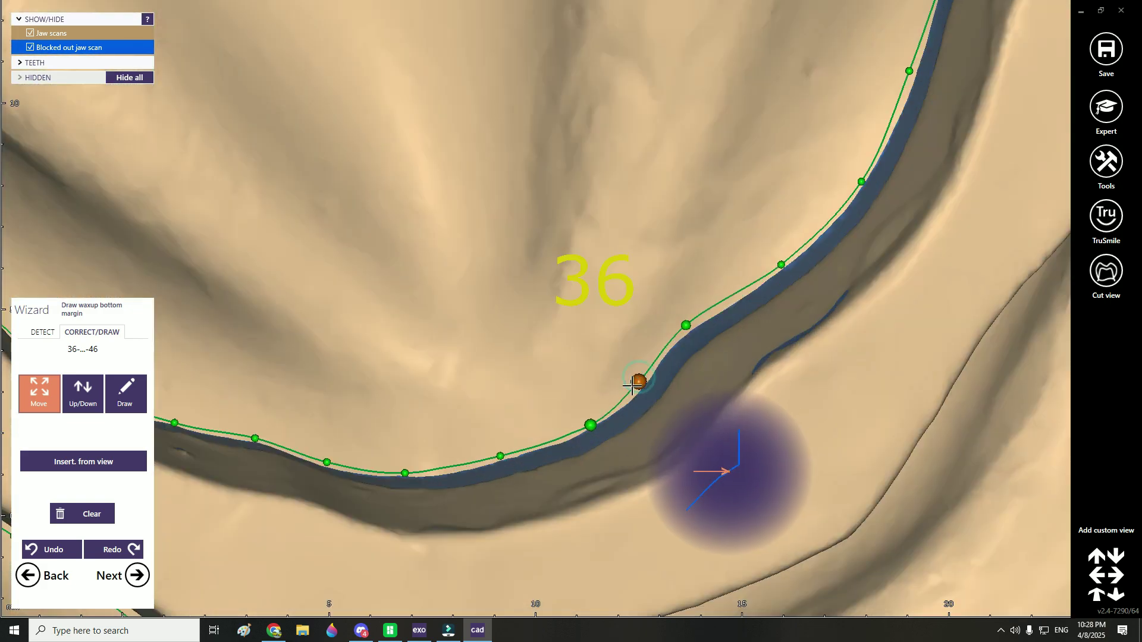
pyautogui.moveTo(685, 325); pyautogui.dragTo(676, 339)
pyautogui.moveTo(780, 264); pyautogui.dragTo(767, 278)
pyautogui.moveTo(807, 233); pyautogui.dragTo(737, 253, button='right')
pyautogui.moveTo(735, 227); pyautogui.dragTo(732, 232)
pyautogui.moveTo(732, 232); pyautogui.dragTo(612, 244, button='right')
pyautogui.moveTo(601, 222); pyautogui.dragTo(599, 226)
# Step: Adjust the margin points around the bar's 36-side end so the line follows its base closely
pyautogui.scroll(-3, 599, 241)
pyautogui.moveTo(525, 235); pyautogui.dragTo(571, 220, button='right')
pyautogui.scroll(4, 676, 84)
pyautogui.scroll(2, 571, 220)
pyautogui.moveTo(564, 226); pyautogui.dragTo(558, 219)
pyautogui.scroll(-2, 767, 357)
pyautogui.moveTo(767, 356); pyautogui.dragTo(672, 309, button='right')
pyautogui.moveTo(657, 313); pyautogui.dragTo(652, 306)
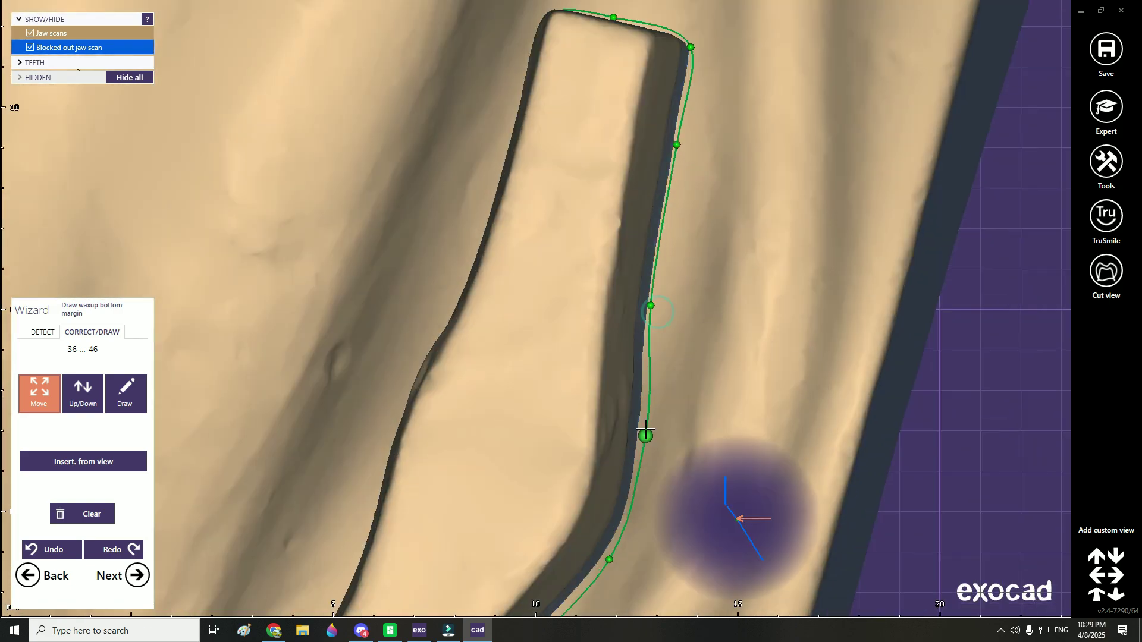
# Step: Fit the margin points closer to the bar's outer edge from the 36 side to the front
pyautogui.scroll(-1, 646, 428)
pyautogui.moveTo(595, 523); pyautogui.dragTo(624, 386, button='right')
pyautogui.moveTo(608, 406); pyautogui.dragTo(606, 397)
pyautogui.moveTo(494, 493); pyautogui.dragTo(586, 410, button='right')
pyautogui.scroll(-1, 573, 408)
pyautogui.moveTo(511, 541); pyautogui.dragTo(574, 443, button='right')
pyautogui.moveTo(495, 476); pyautogui.dragTo(503, 469)
pyautogui.moveTo(533, 457); pyautogui.dragTo(539, 451)
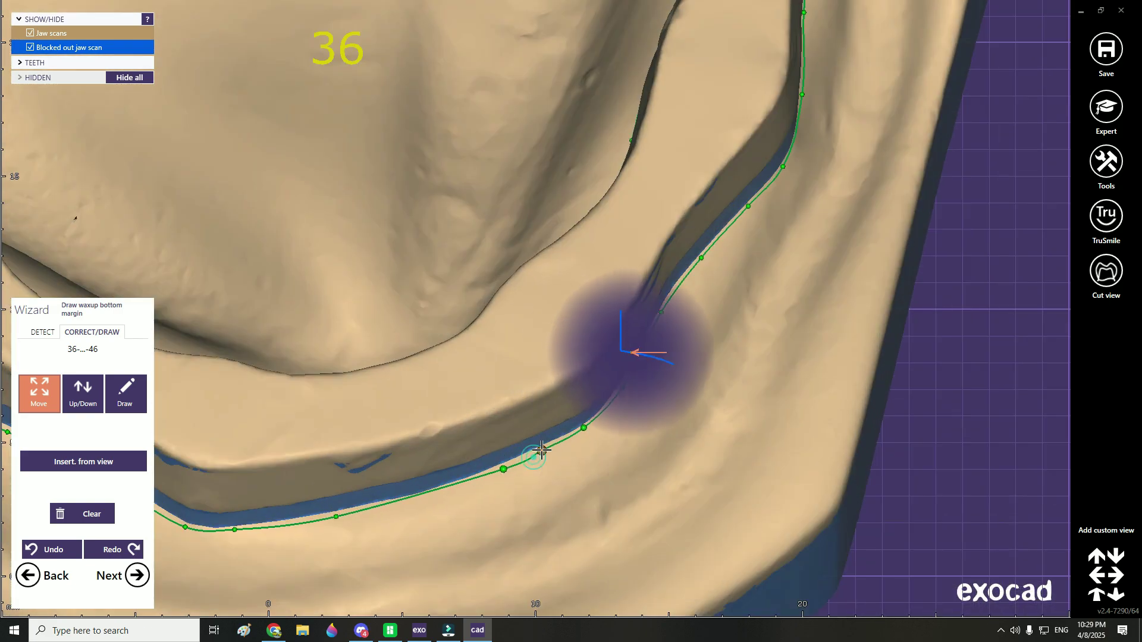
pyautogui.moveTo(369, 508); pyautogui.dragTo(503, 483, button='right')
pyautogui.moveTo(505, 487); pyautogui.dragTo(505, 483)
# Step: Refine the margin points along the outer edge of the bar's 46 side
pyautogui.scroll(-3, 291, 398)
pyautogui.moveTo(214, 393); pyautogui.dragTo(291, 398, button='right')
pyautogui.scroll(4, 291, 398)
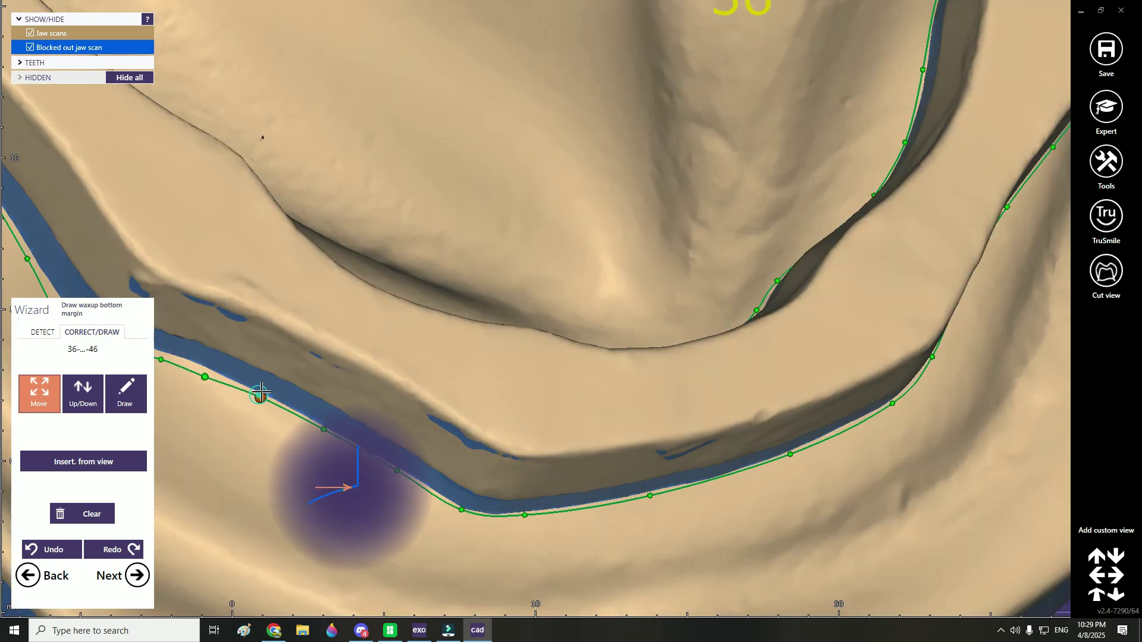
pyautogui.moveTo(172, 357); pyautogui.dragTo(298, 387, button='right')
pyautogui.scroll(1, 299, 390)
pyautogui.moveTo(299, 390); pyautogui.dragTo(301, 385)
pyautogui.moveTo(189, 333); pyautogui.dragTo(288, 386, button='right')
pyautogui.moveTo(287, 376); pyautogui.dragTo(291, 372)
# Step: Save an occlusal and a frontal custom view of the model, and proceed to the waxup bottom design
pyautogui.scroll(-4, 277, 313)
pyautogui.moveTo(357, 202); pyautogui.dragTo(571, 362, button='right')
pyautogui.scroll(-5, 400, 303)
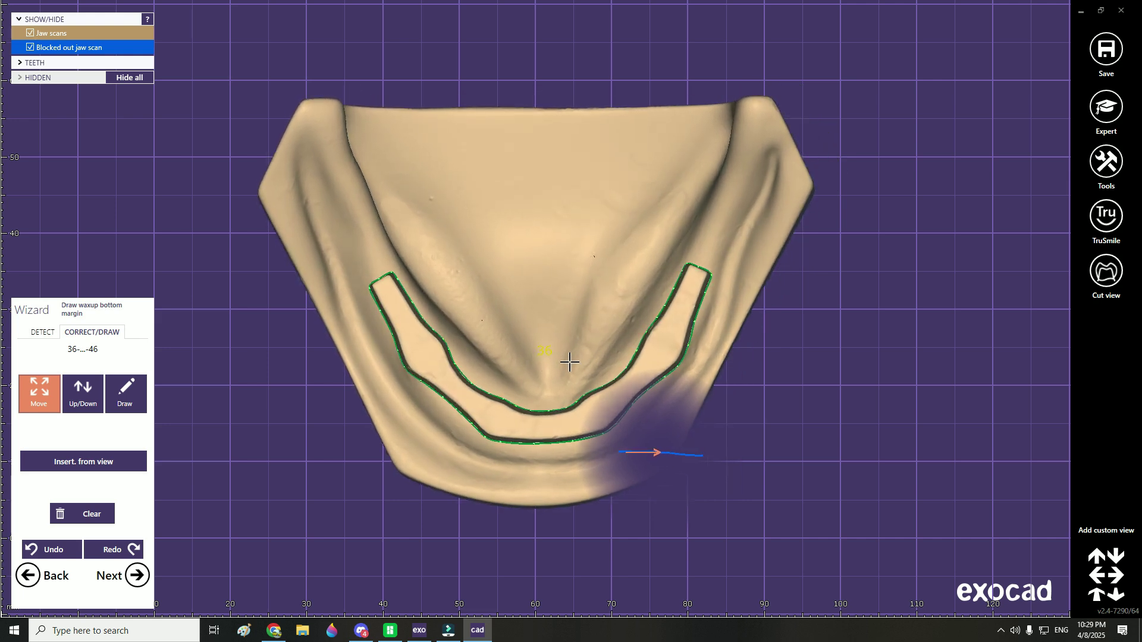
pyautogui.click(1103, 530)
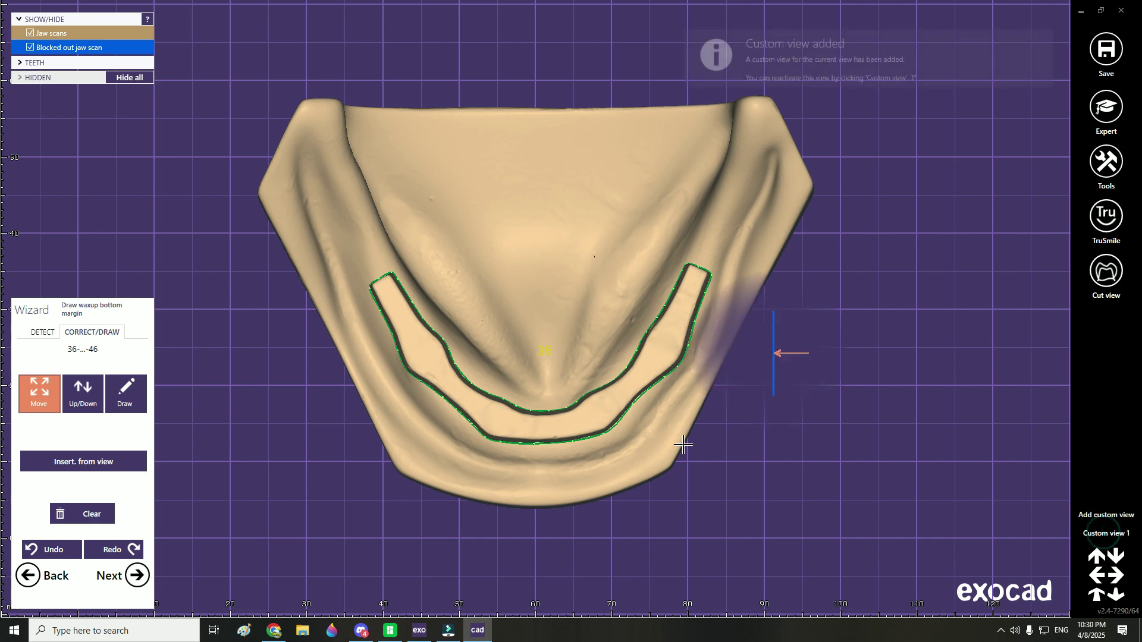
pyautogui.moveTo(559, 475); pyautogui.dragTo(559, 475, button='right')
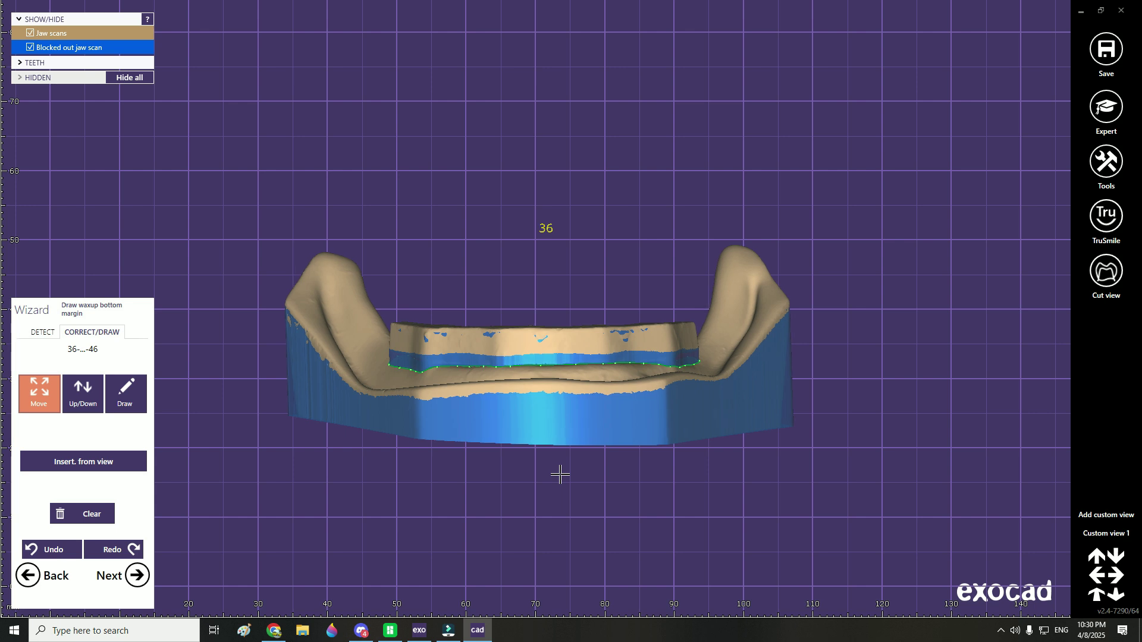
pyautogui.click(1108, 516)
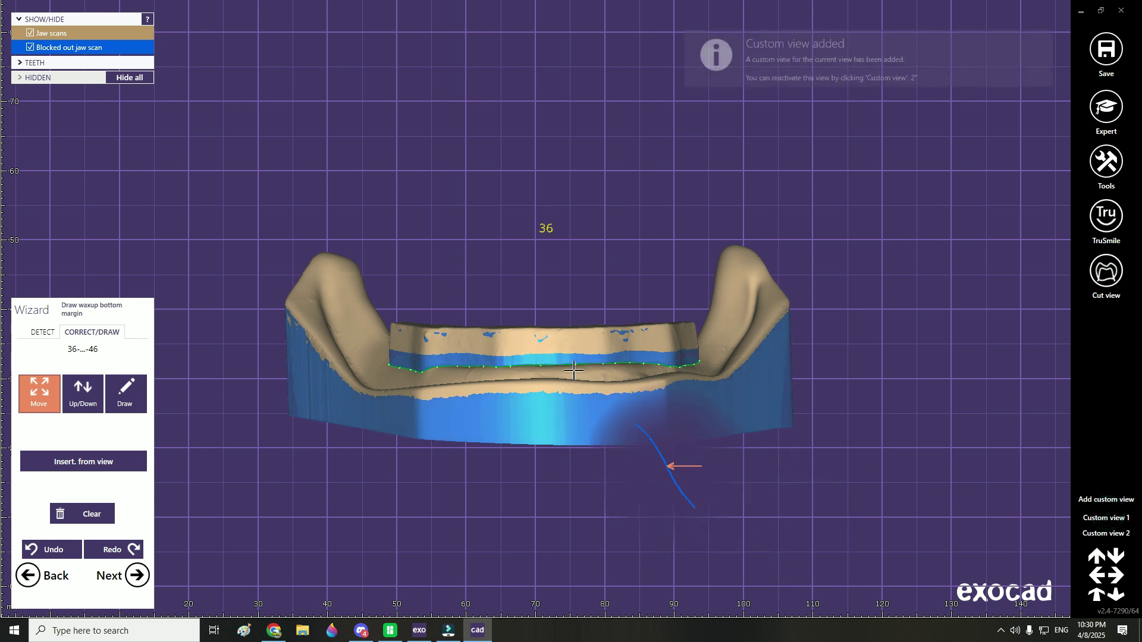
pyautogui.click(138, 575)
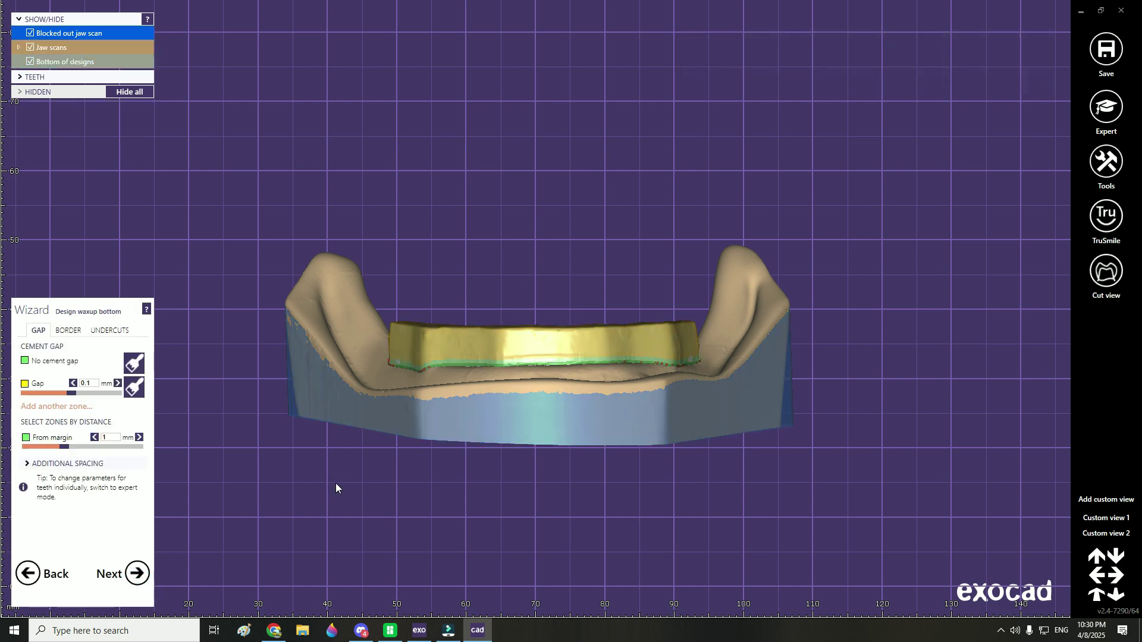
# Step: Set the waxup bottom's cement gap to 0.08 mm and the zone distance from the margin to 0 mm, and proceed
pyautogui.moveTo(497, 204); pyautogui.dragTo(505, 205, button='right')
pyautogui.scroll(4, 553, 351)
pyautogui.moveTo(556, 357); pyautogui.dragTo(560, 346, button='right')
pyautogui.scroll(-3, 551, 357)
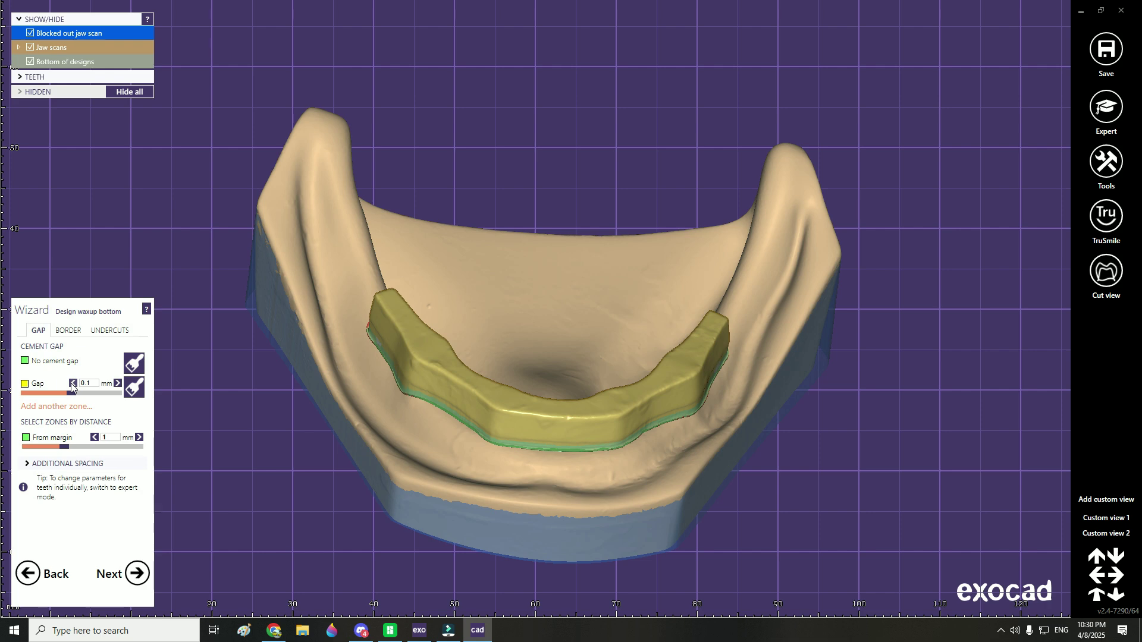
pyautogui.click(73, 384)
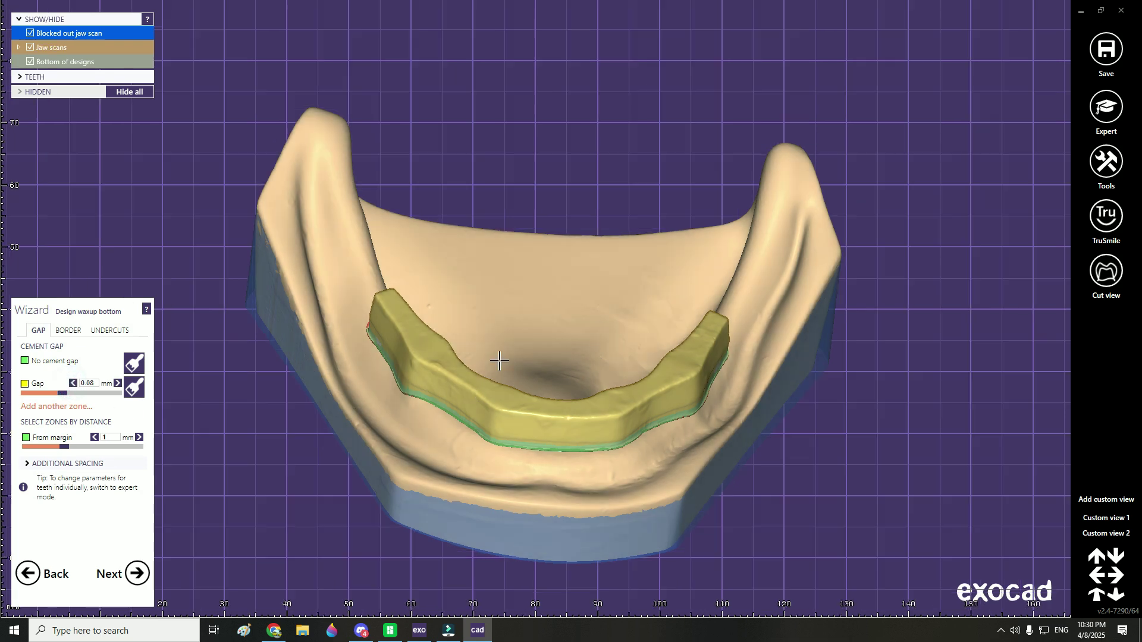
pyautogui.scroll(-3, 497, 360)
pyautogui.moveTo(497, 359); pyautogui.dragTo(498, 337, button='right')
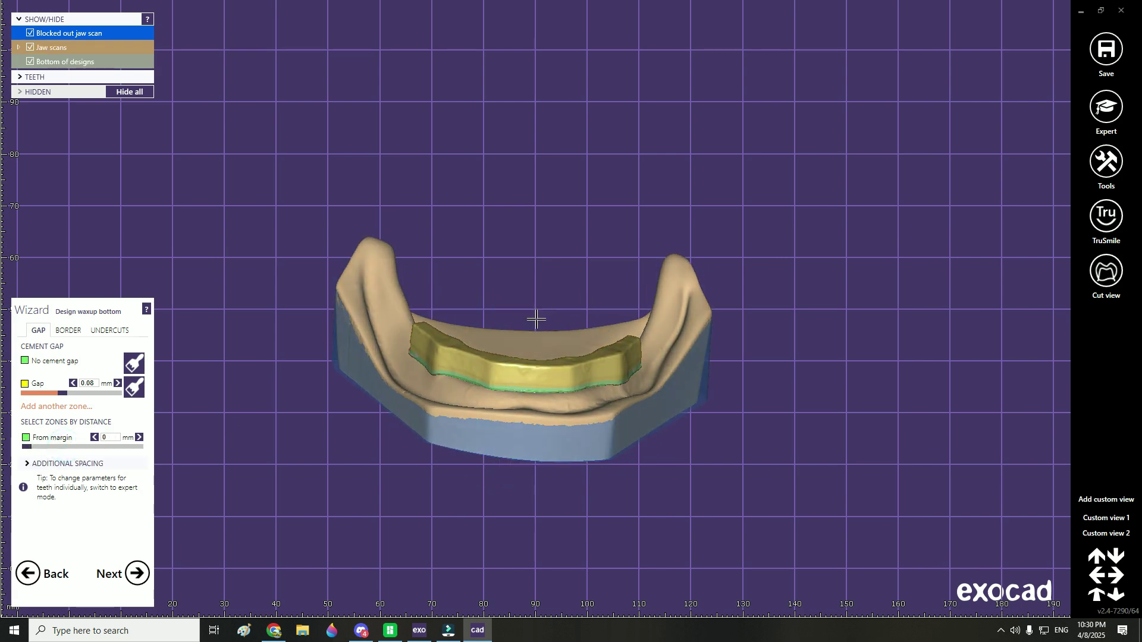
pyautogui.moveTo(536, 322); pyautogui.dragTo(466, 354, button='right')
pyautogui.scroll(2, 526, 330)
pyautogui.click(137, 574)
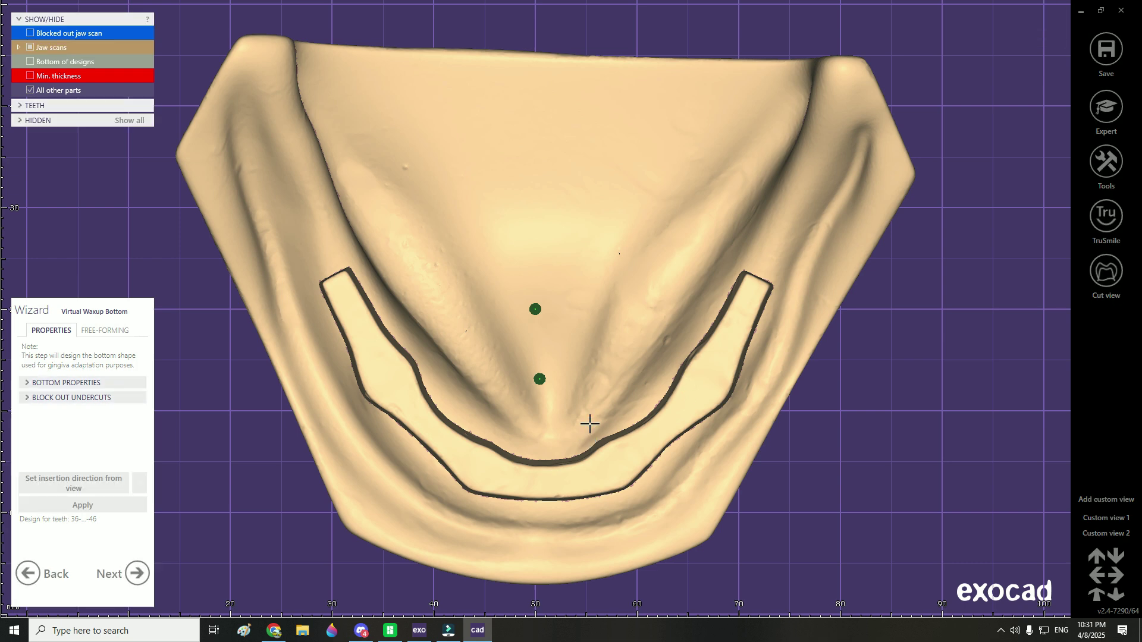
# Step: Accept the virtual waxup bottom and place the distal contact points of teeth 36 and 46 beyond the bar's ends
pyautogui.scroll(-2, 589, 424)
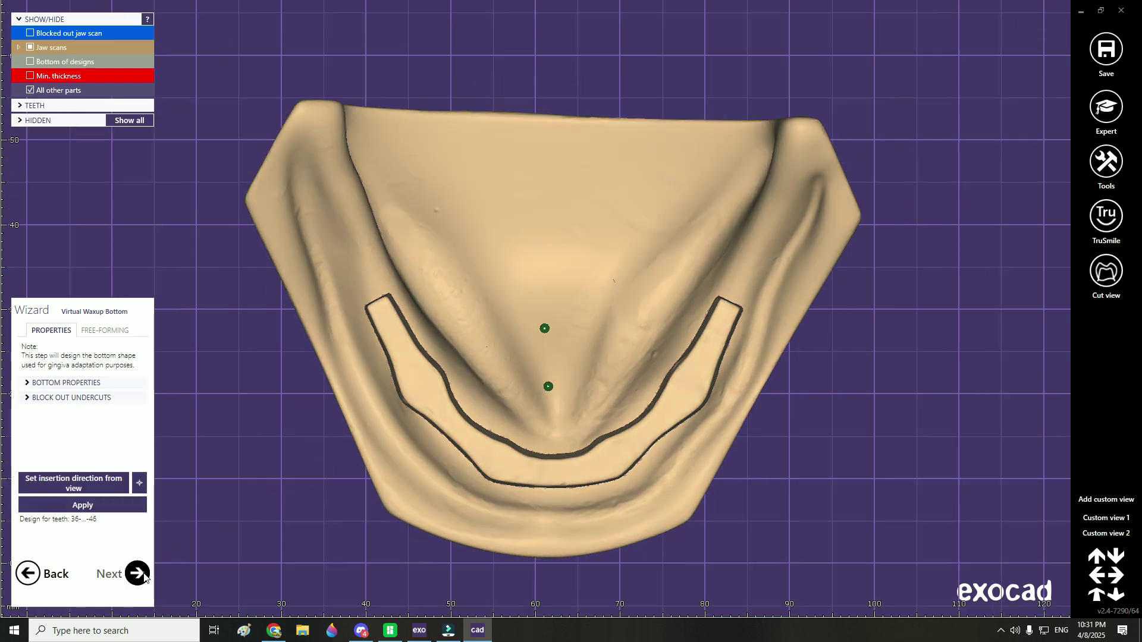
pyautogui.click(143, 574)
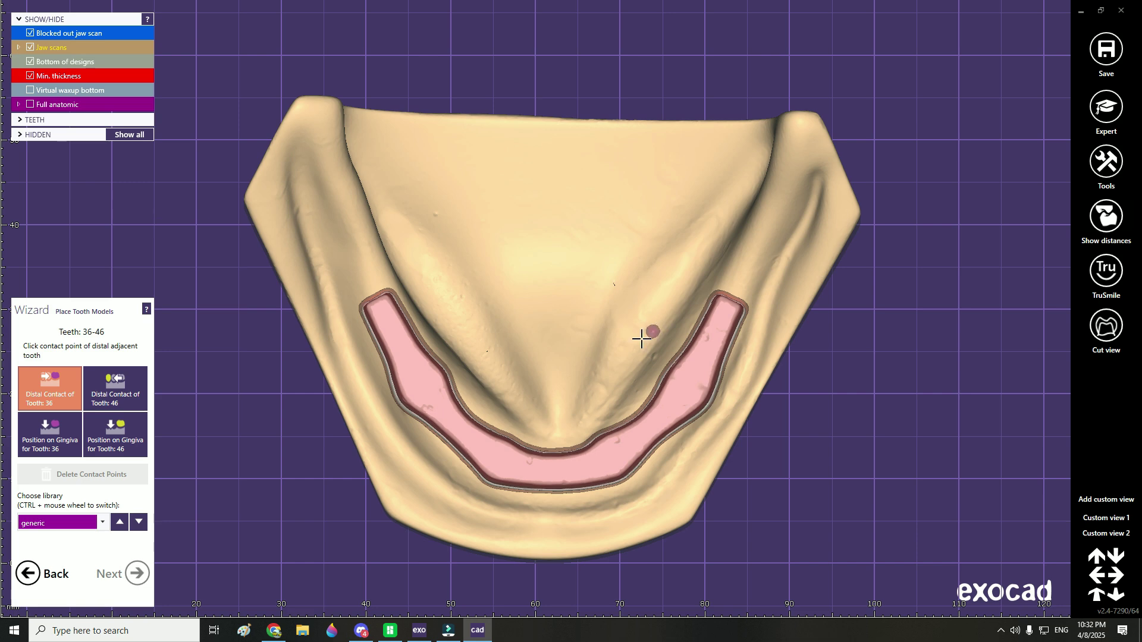
pyautogui.click(734, 296)
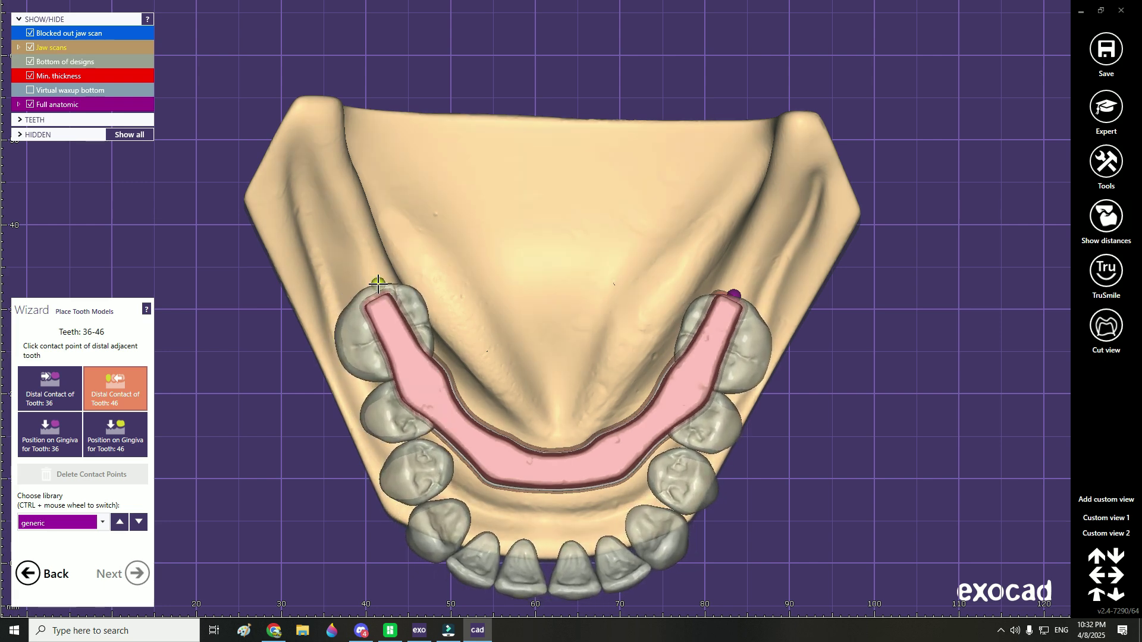
pyautogui.click(352, 235)
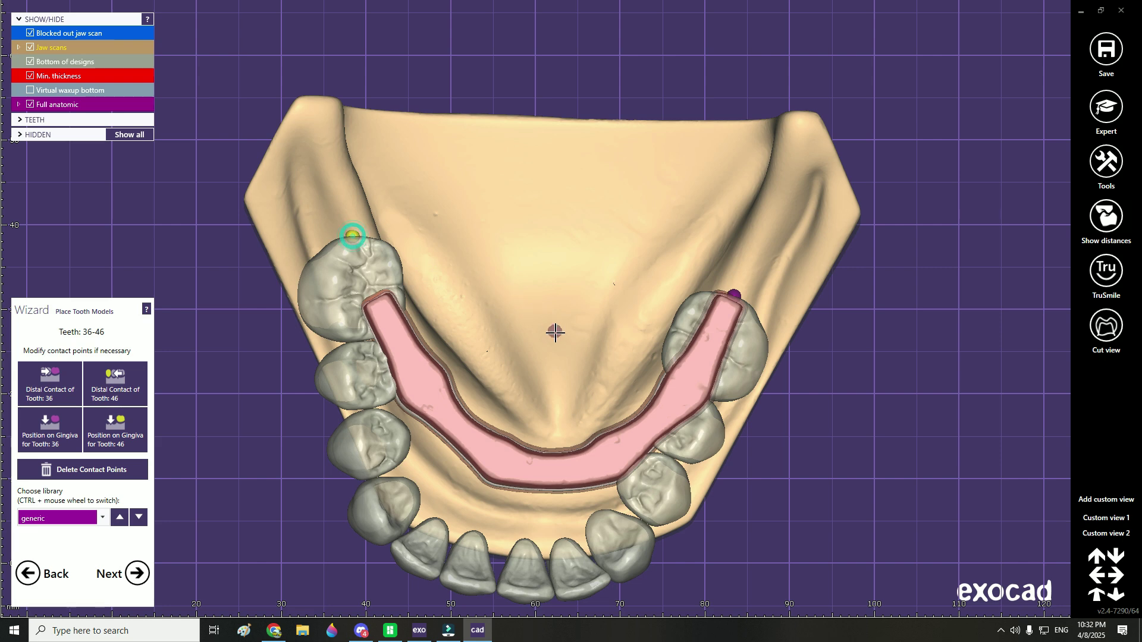
pyautogui.scroll(-1, 589, 370)
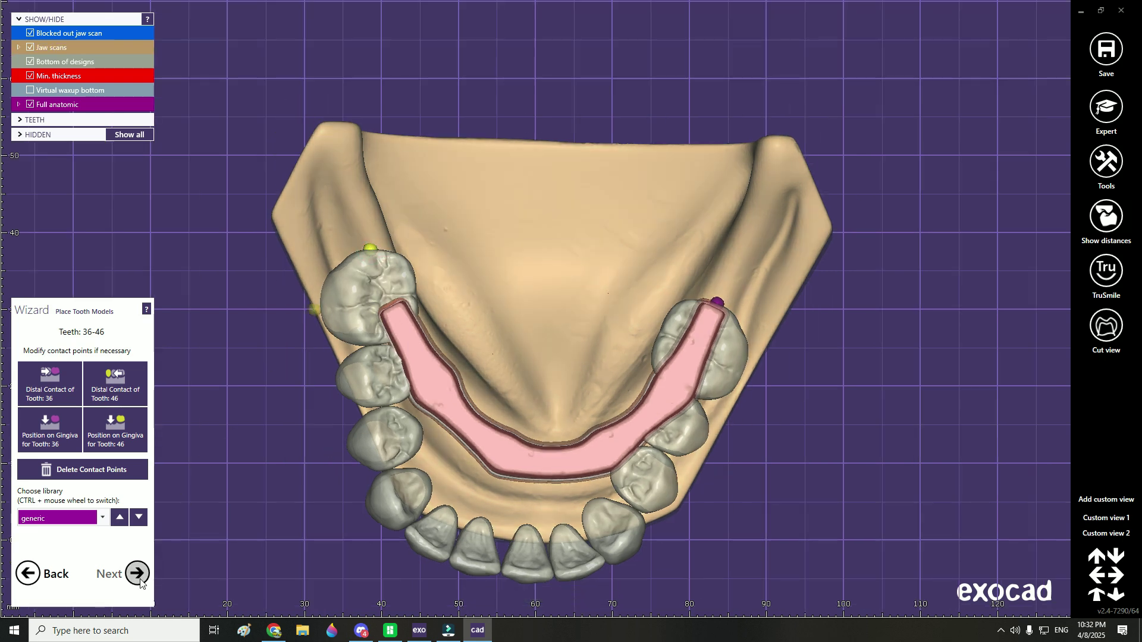
# Step: Choose the Grin Design 6 tooth library and proceed to tooth placement
pyautogui.click(103, 518)
pyautogui.scroll(-2, 113, 446)
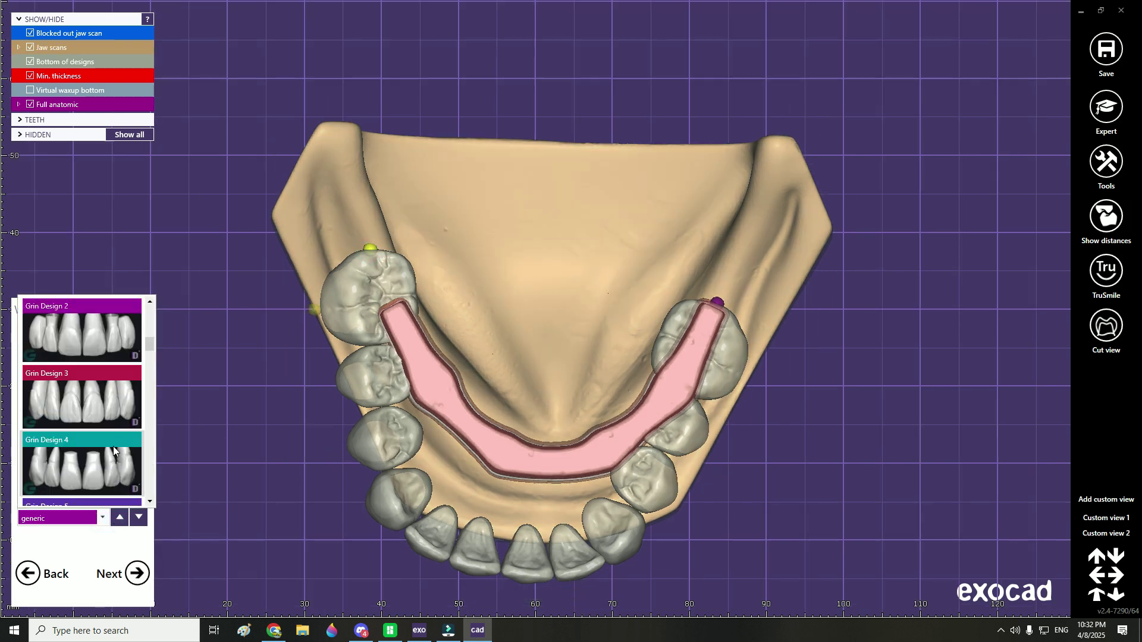
pyautogui.scroll(-3, 108, 437)
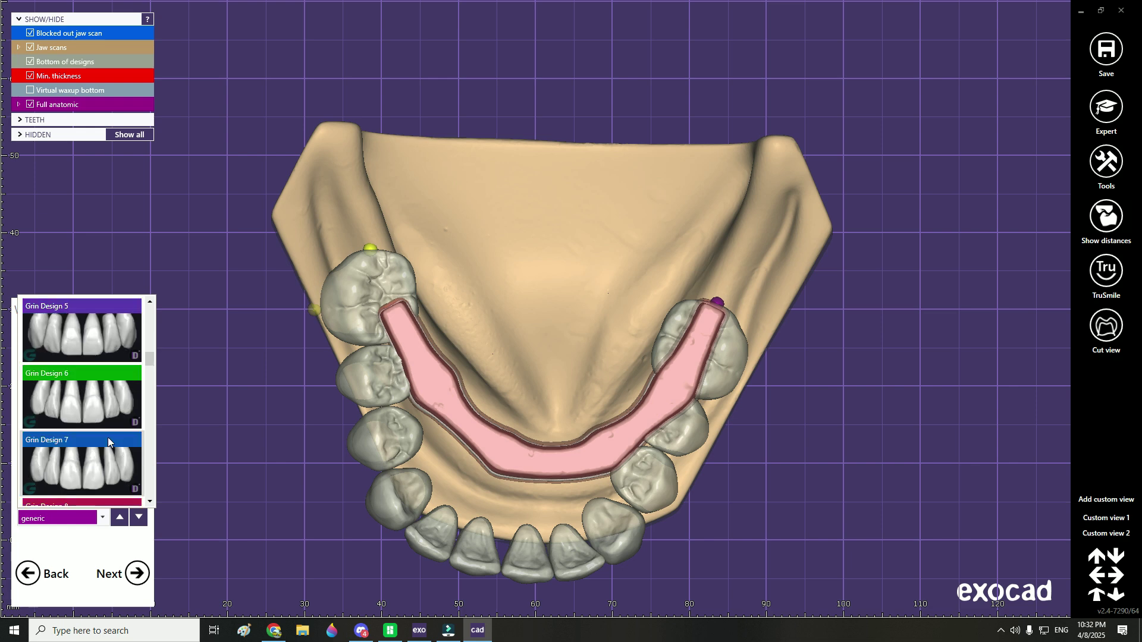
pyautogui.click(89, 405)
pyautogui.moveTo(476, 447); pyautogui.dragTo(561, 408, button='right')
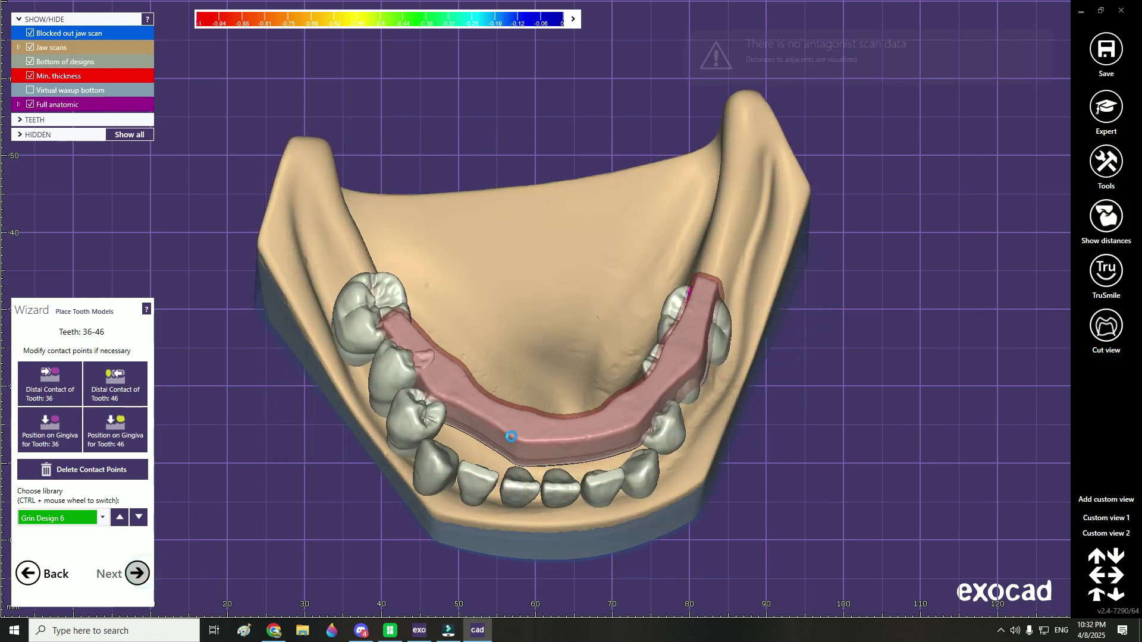
pyautogui.moveTo(538, 369); pyautogui.dragTo(386, 505, button='right')
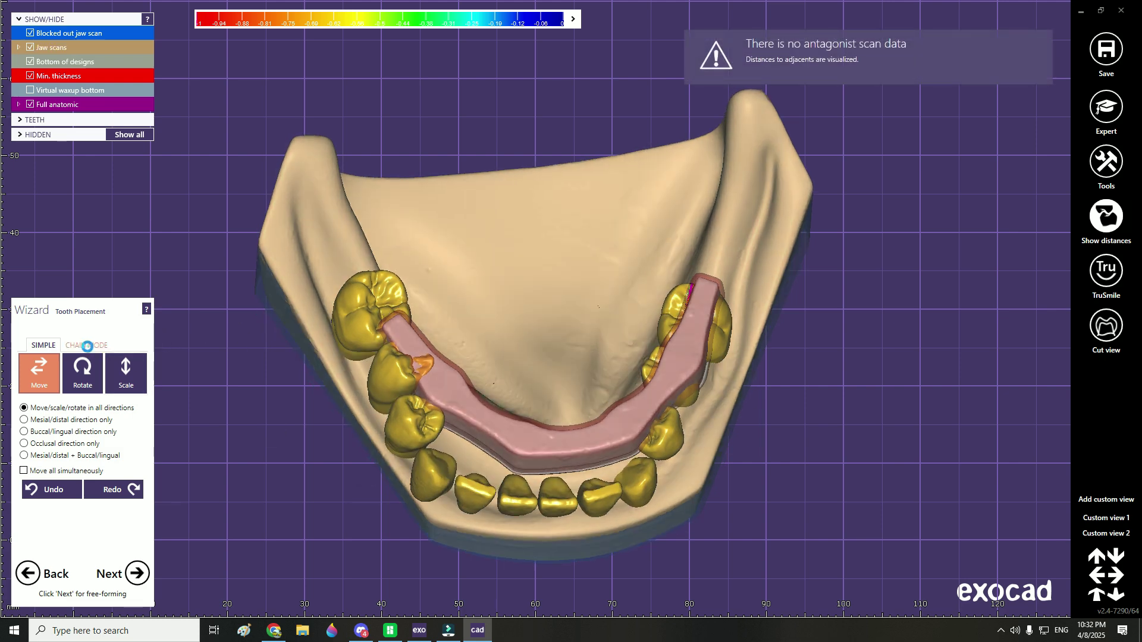
# Step: Arrange the teeth along the bar in chain mode and refine individual tooth positions with free movement in all directions
pyautogui.click(87, 345)
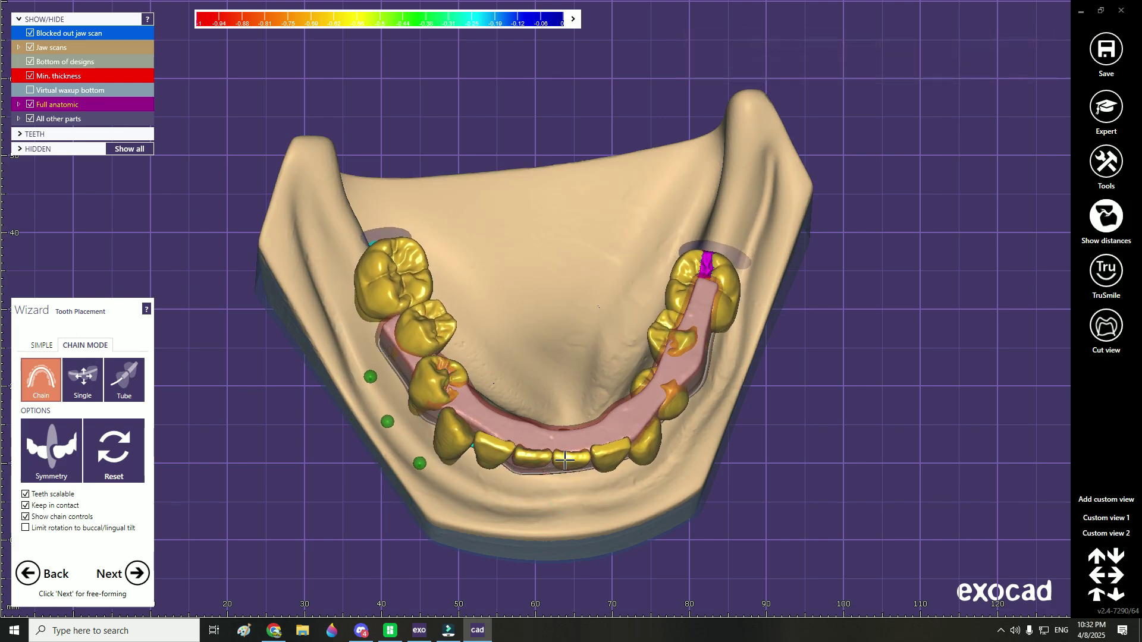
pyautogui.scroll(-1, 625, 477)
pyautogui.moveTo(625, 476); pyautogui.dragTo(561, 404, button='right')
pyautogui.scroll(5, 561, 404)
pyautogui.moveTo(804, 176); pyautogui.dragTo(796, 185, button='right')
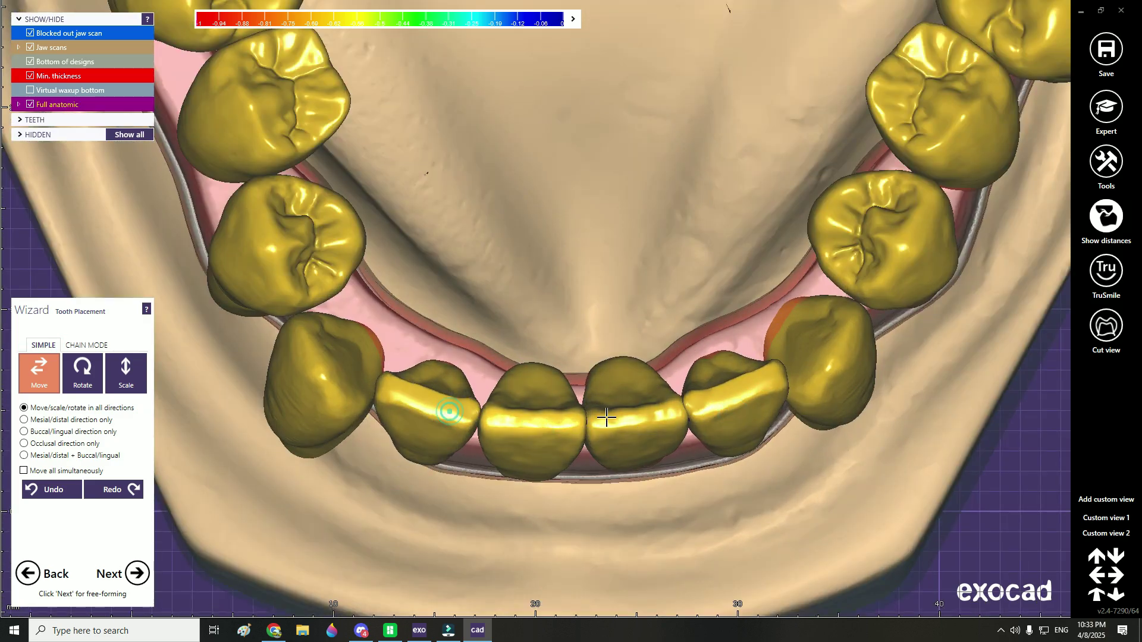
pyautogui.scroll(-5, 637, 415)
pyautogui.moveTo(637, 415); pyautogui.dragTo(596, 323, button='right')
pyautogui.scroll(4, 596, 324)
pyautogui.scroll(-4, 597, 324)
pyautogui.moveTo(731, 333); pyautogui.dragTo(538, 517, button='right')
pyautogui.scroll(4, 589, 534)
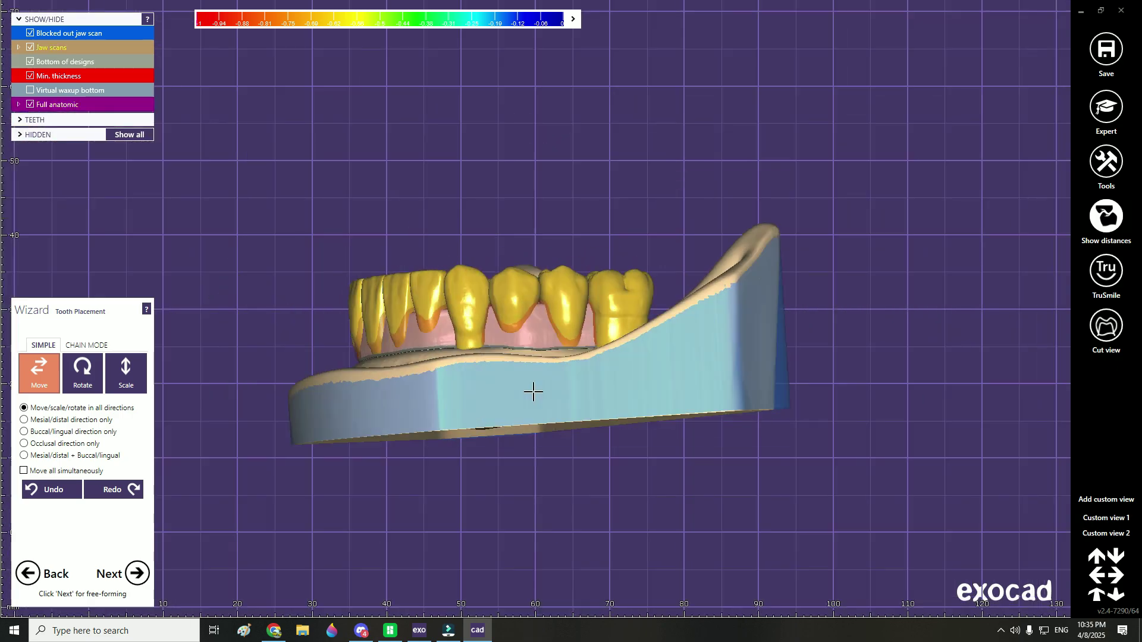
# Step: Examine the tooth arrangement over the bar from the sides, above and the front for coverage of the minimum thickness
pyautogui.moveTo(533, 392); pyautogui.dragTo(413, 429, button='right')
pyautogui.scroll(6, 523, 470)
pyautogui.moveTo(276, 217); pyautogui.dragTo(345, 280, button='middle')
pyautogui.scroll(-3, 351, 282)
pyautogui.moveTo(314, 259); pyautogui.dragTo(321, 420, button='right')
pyautogui.scroll(-5, 454, 232)
pyautogui.scroll(4, 359, 423)
pyautogui.scroll(-3, 394, 334)
pyautogui.scroll(4, 321, 420)
pyautogui.scroll(-2, 321, 419)
pyautogui.moveTo(422, 553); pyautogui.dragTo(443, 479, button='right')
pyautogui.scroll(-3, 443, 480)
pyautogui.scroll(2, 443, 479)
pyautogui.scroll(-2, 654, 408)
pyautogui.moveTo(654, 408); pyautogui.dragTo(672, 413, button='right')
pyautogui.moveTo(315, 428); pyautogui.dragTo(453, 438, button='right')
pyautogui.scroll(3, 399, 387)
pyautogui.scroll(-3, 464, 438)
pyautogui.scroll(-1, 535, 464)
pyautogui.moveTo(595, 465); pyautogui.dragTo(530, 480, button='right')
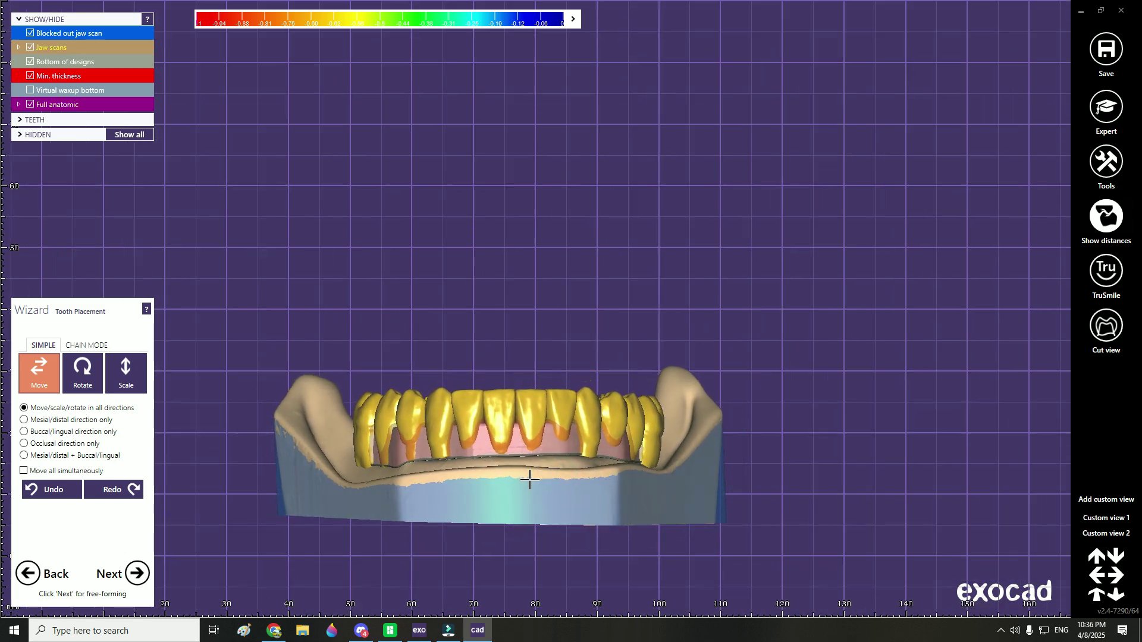
pyautogui.scroll(1, 496, 440)
pyautogui.scroll(2, 497, 440)
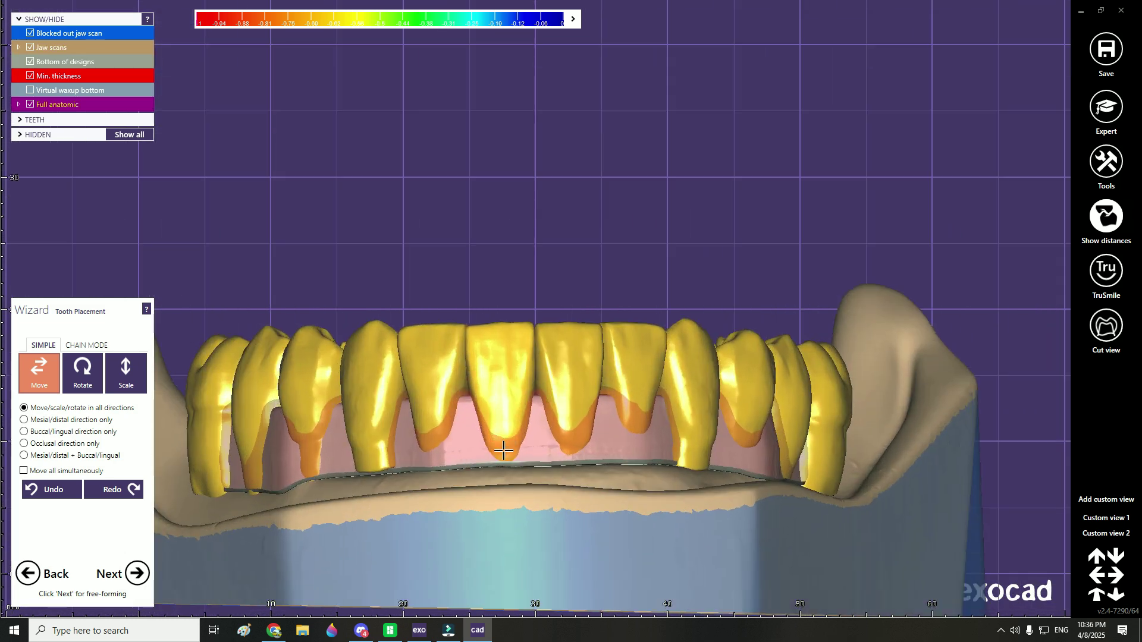
# Step: Accept the tooth placement and free-forming, proceed to the gingiva design, and save the scene
pyautogui.scroll(-2, 502, 432)
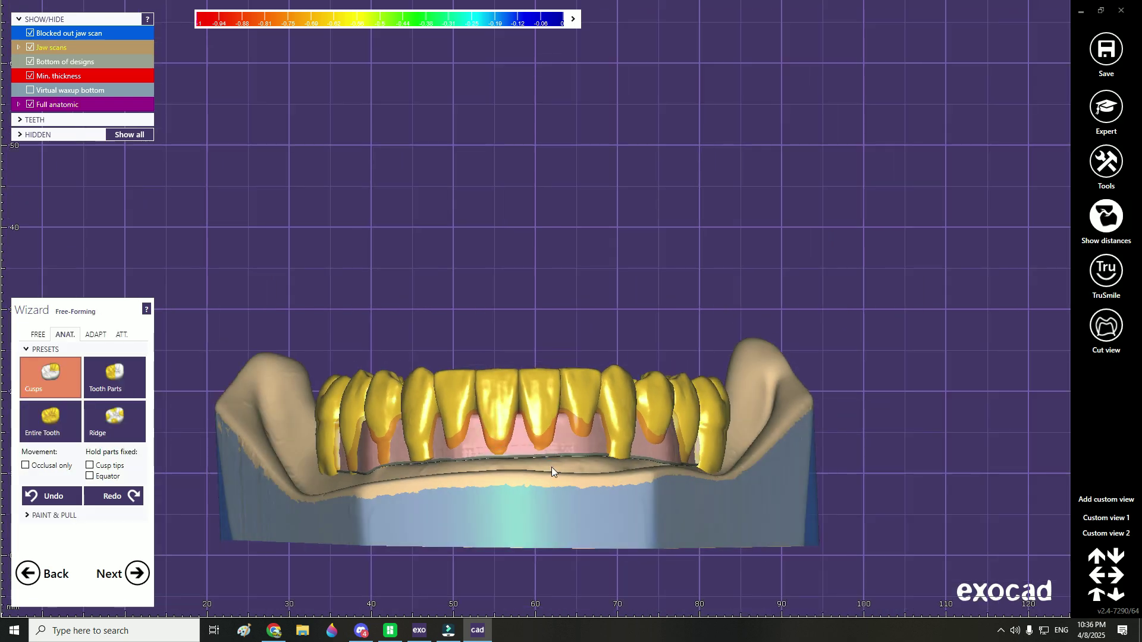
pyautogui.click(143, 575)
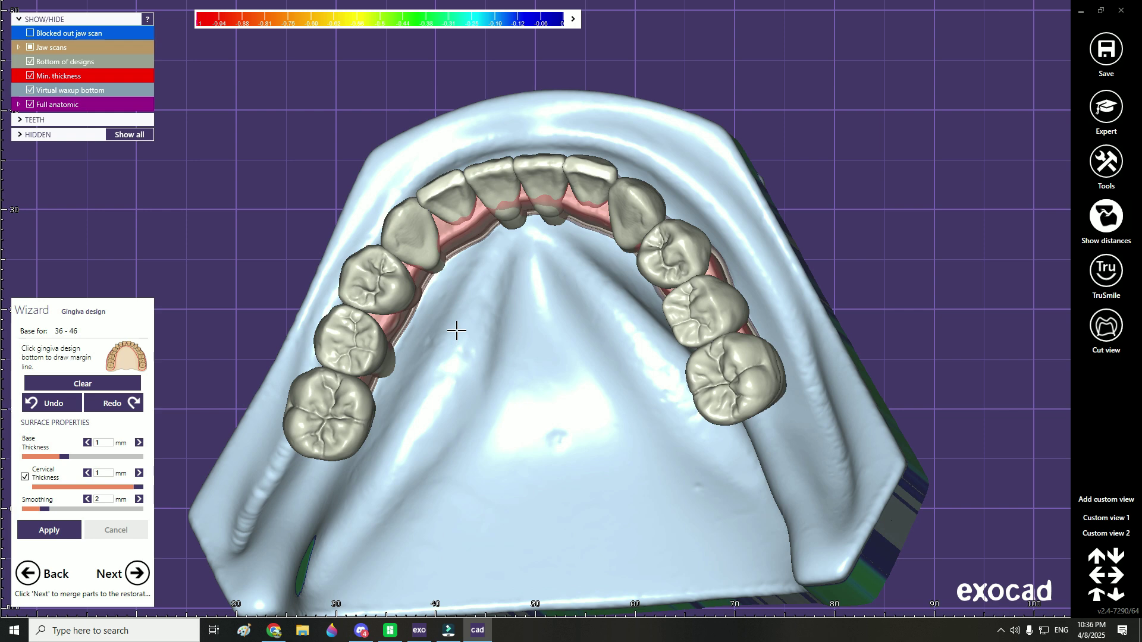
pyautogui.hotkey('ctrl', 's')
pyautogui.click(533, 255)
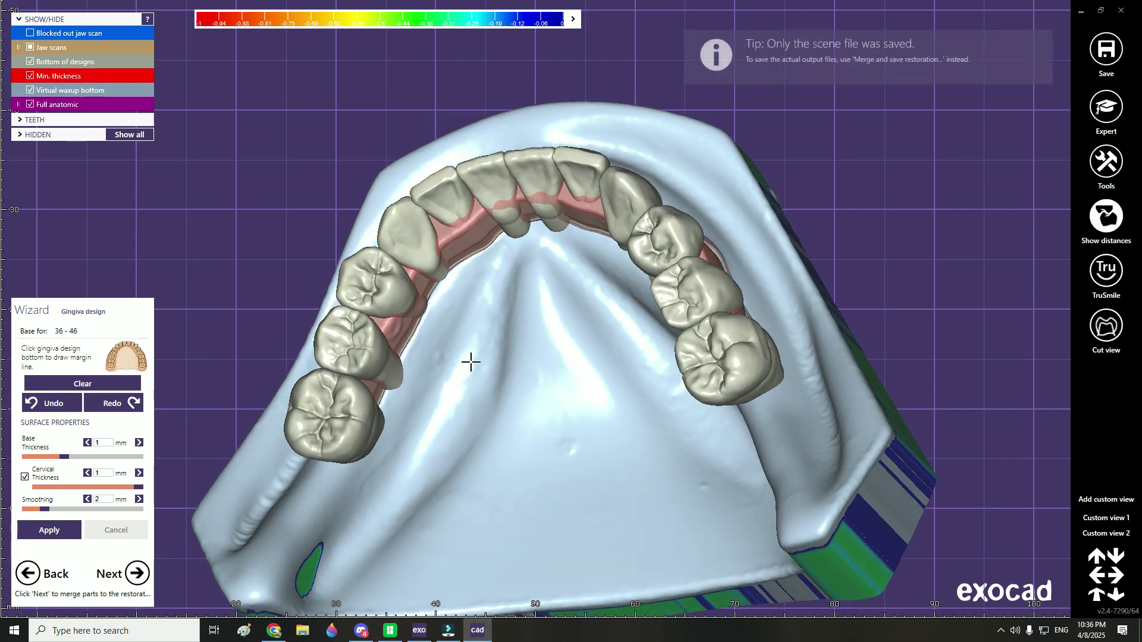
pyautogui.scroll(10, 472, 360)
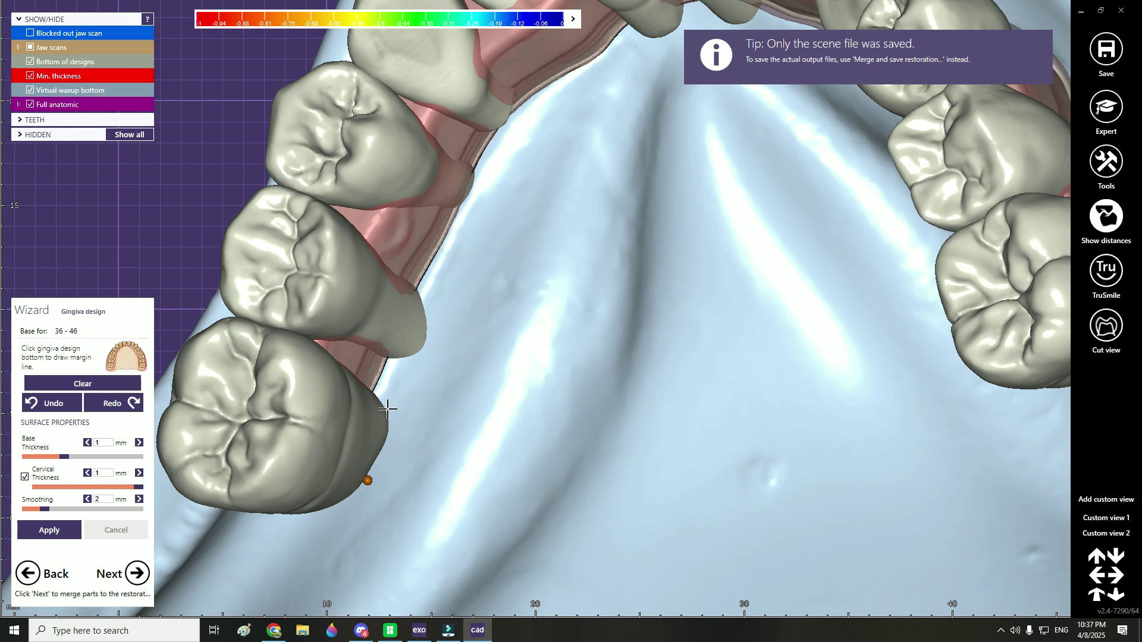
pyautogui.click(390, 375)
pyautogui.click(402, 359)
pyautogui.click(418, 351)
pyautogui.click(425, 333)
pyautogui.scroll(-1, 431, 316)
pyautogui.click(418, 290)
pyautogui.doubleClick(392, 354)
pyautogui.moveTo(392, 355); pyautogui.dragTo(357, 208, button='right')
pyautogui.scroll(1, 357, 238)
pyautogui.moveTo(364, 380); pyautogui.dragTo(250, 327, button='right')
pyautogui.scroll(-3, 250, 326)
pyautogui.click(89, 383)
# Step: Draw the gingiva margin line along the bar's lingual edge from the 36 side to the distal end of tooth 46
pyautogui.scroll(3, 279, 344)
pyautogui.click(502, 298)
pyautogui.moveTo(523, 291); pyautogui.dragTo(535, 357, button='right')
pyautogui.click(719, 191)
pyautogui.moveTo(783, 190); pyautogui.dragTo(702, 238, button='right')
pyautogui.click(729, 291)
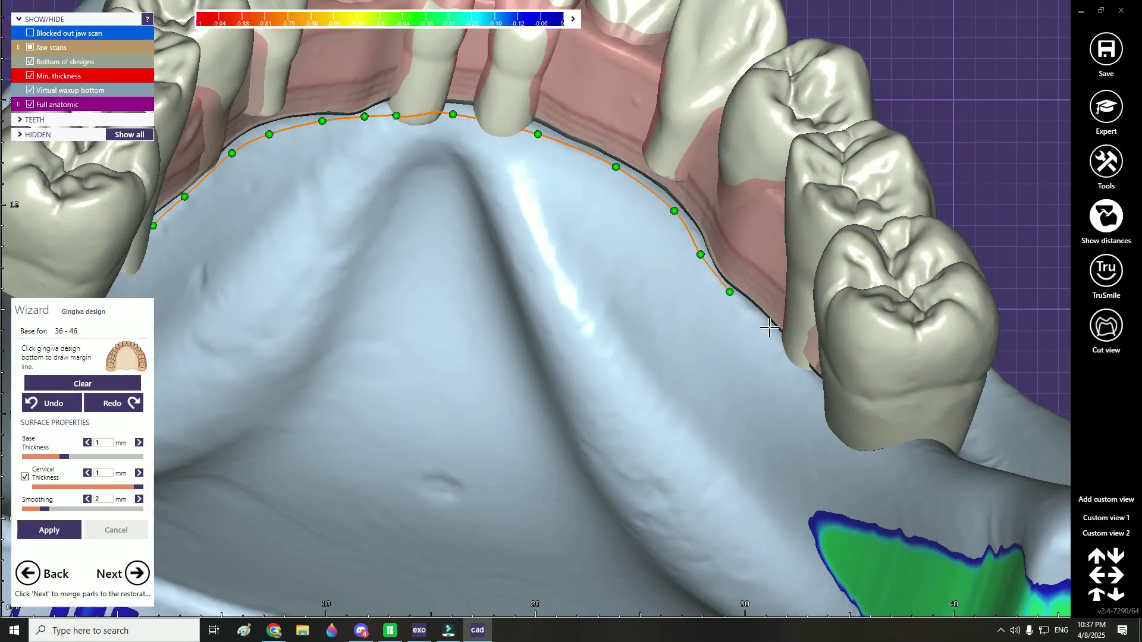
pyautogui.click(806, 383)
pyautogui.moveTo(937, 460); pyautogui.dragTo(755, 420, button='right')
pyautogui.click(790, 386)
# Step: Continue the gingiva margin line along the outer edge back to tooth 36, close it, and generate the gingiva
pyautogui.scroll(-3, 785, 303)
pyautogui.moveTo(770, 237); pyautogui.dragTo(791, 333, button='right')
pyautogui.click(670, 173)
pyautogui.moveTo(634, 138); pyautogui.dragTo(666, 197, button='right')
pyautogui.click(415, 89)
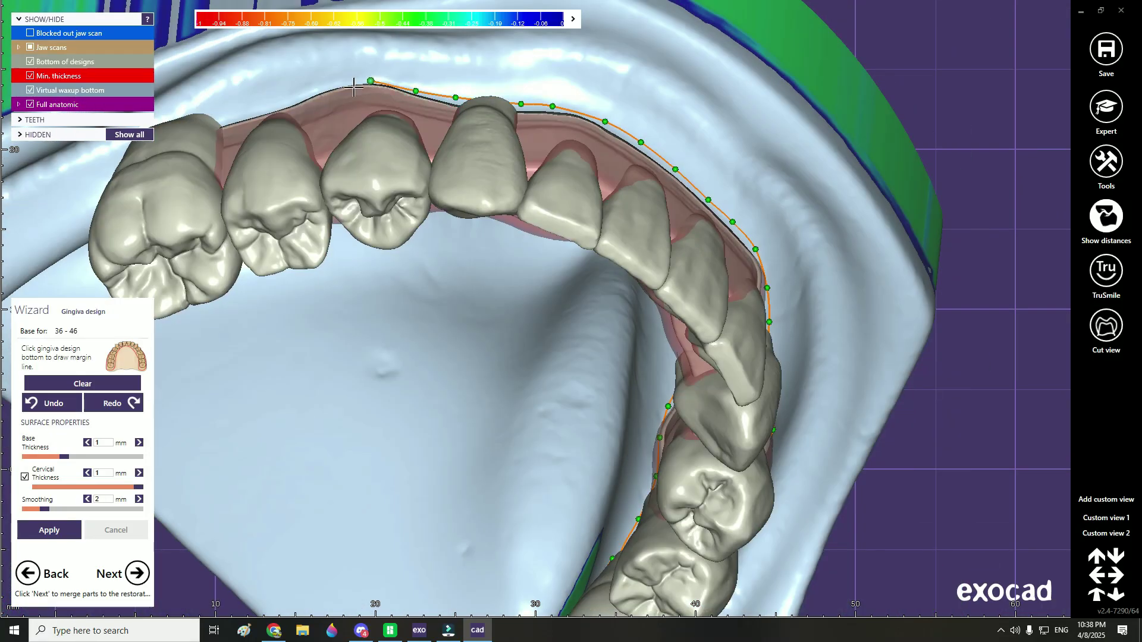
pyautogui.moveTo(372, 79); pyautogui.dragTo(452, 107, button='right')
pyautogui.click(203, 136)
pyautogui.click(203, 154)
pyautogui.scroll(-1, 348, 293)
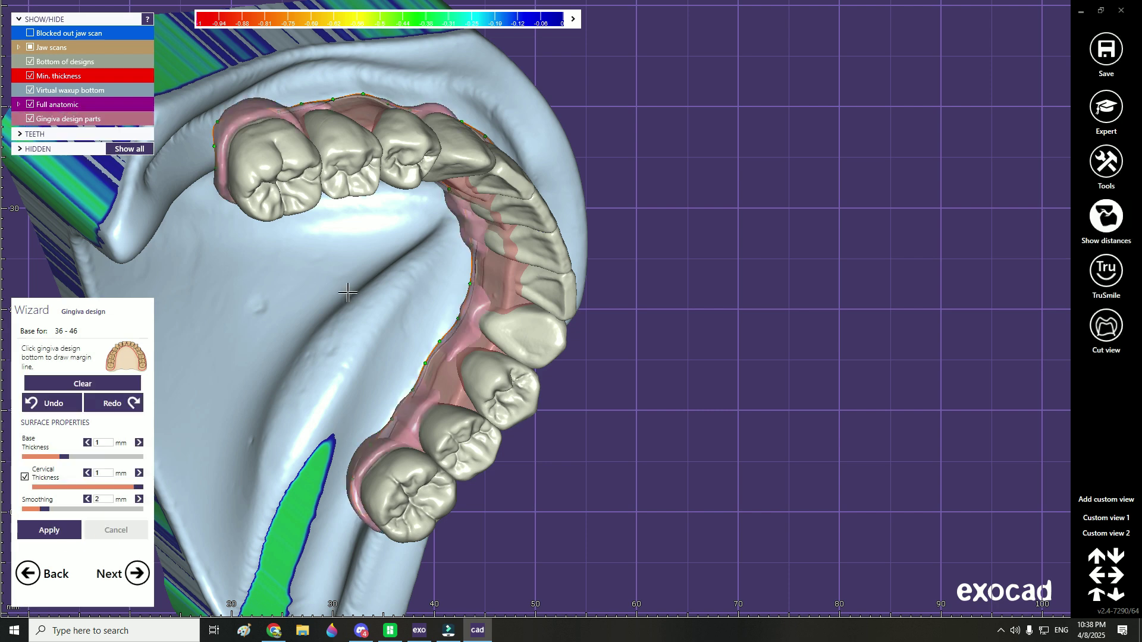
pyautogui.scroll(-4, 348, 292)
pyautogui.moveTo(692, 420)
pyautogui.mouseDown(button='right')
pyautogui.moveTo(585, 324)
pyautogui.moveTo(706, 425)
pyautogui.moveTo(696, 426)
pyautogui.mouseUp(button='right')
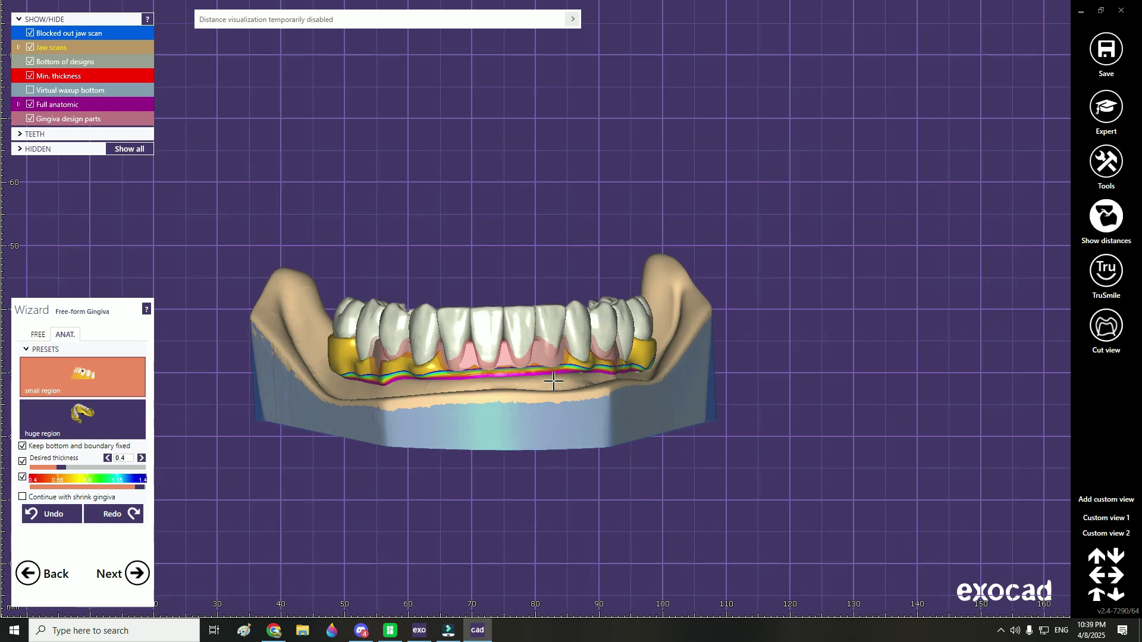
# Step: Pull the gingiva upward between the premolars on the 46 side using the huge region preset
pyautogui.click(115, 426)
pyautogui.moveTo(186, 380); pyautogui.dragTo(238, 404, button='right')
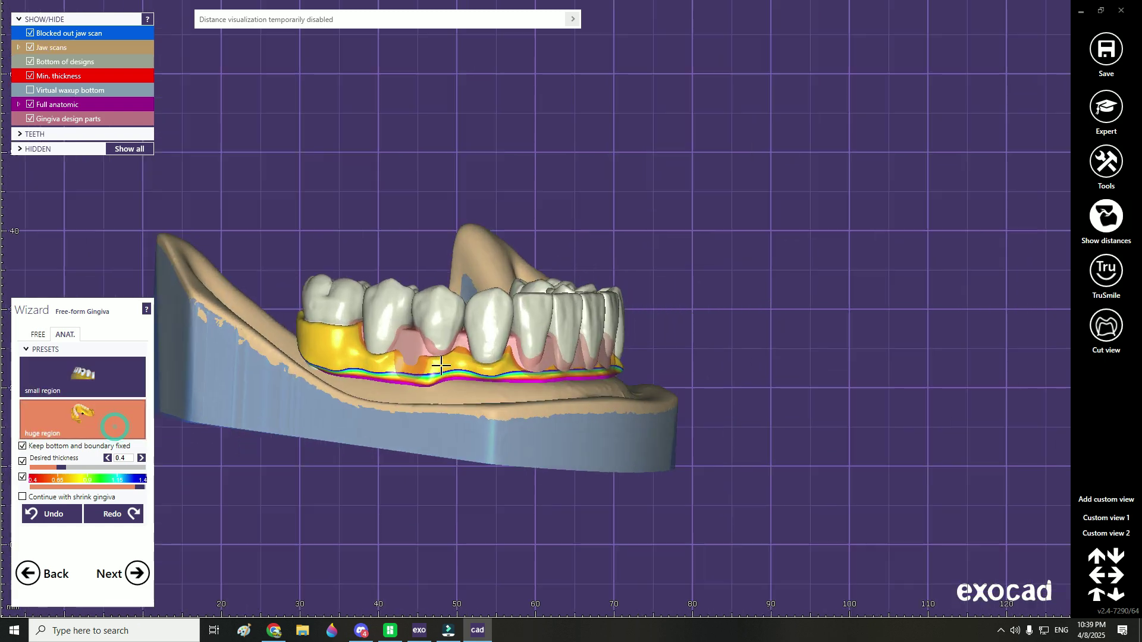
pyautogui.scroll(5, 382, 360)
pyautogui.moveTo(384, 359); pyautogui.dragTo(387, 298)
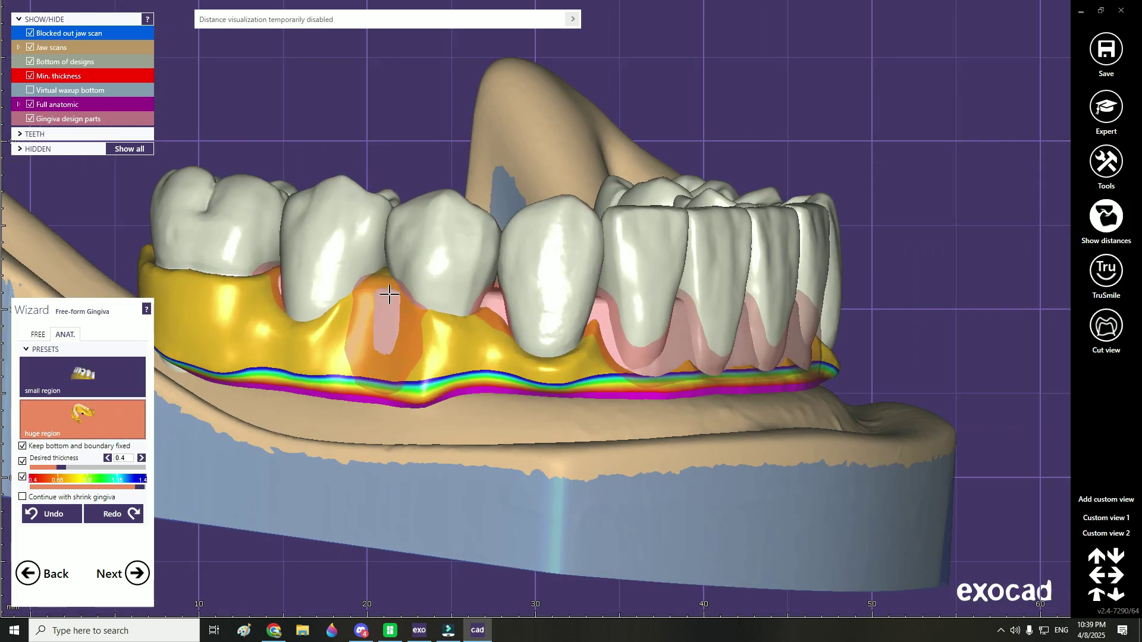
pyautogui.moveTo(498, 314); pyautogui.dragTo(826, 313, button='right')
pyautogui.scroll(-3, 826, 313)
# Step: Shape the gingiva between the front teeth with the small region preset, and proceed to the virtual waxup generation
pyautogui.click(83, 377)
pyautogui.scroll(4, 613, 247)
pyautogui.moveTo(613, 247); pyautogui.dragTo(586, 263, button='right')
pyautogui.scroll(-5, 586, 262)
pyautogui.scroll(4, 449, 387)
pyautogui.moveTo(448, 387); pyautogui.dragTo(699, 405, button='right')
pyautogui.scroll(-3, 574, 357)
pyautogui.scroll(2, 522, 262)
pyautogui.moveTo(351, 324); pyautogui.dragTo(357, 252, button='right')
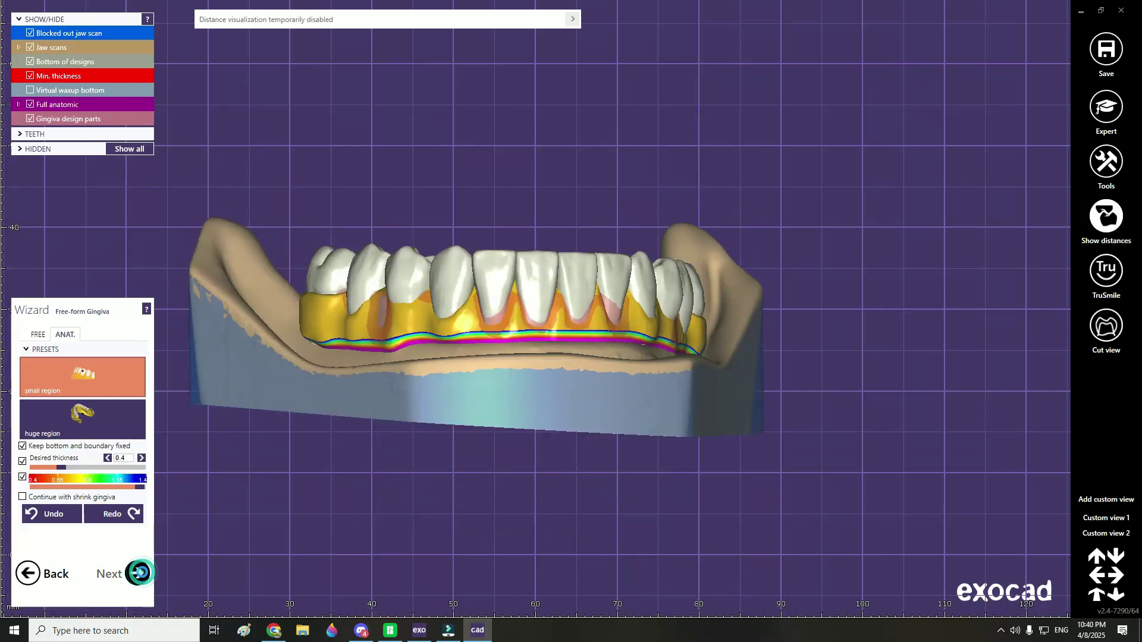
pyautogui.click(140, 573)
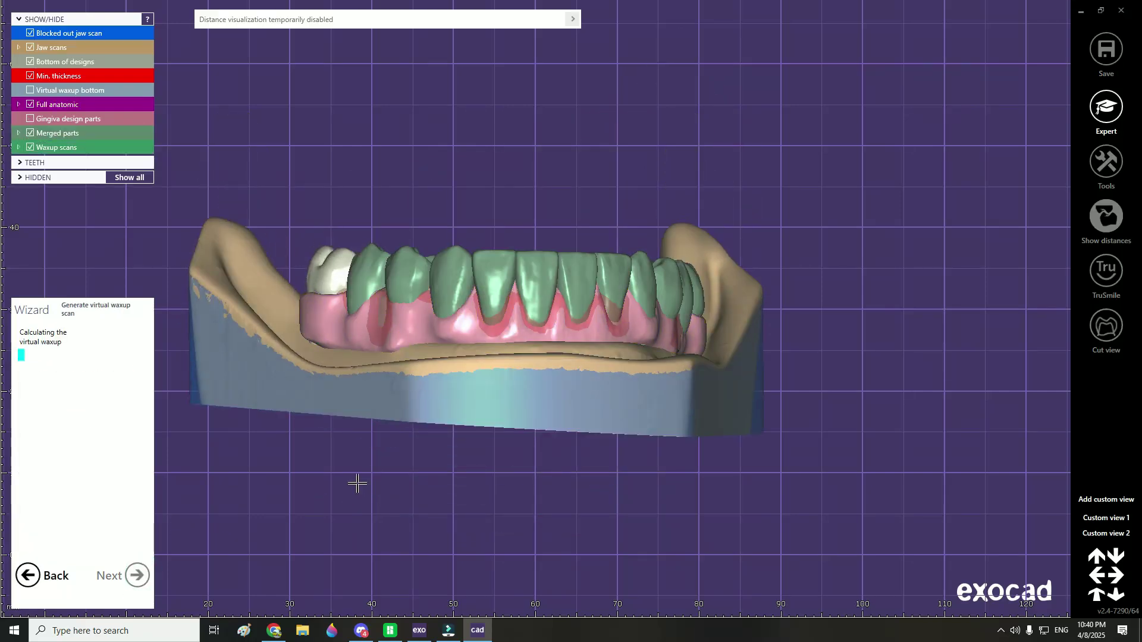
pyautogui.click(1014, 630)
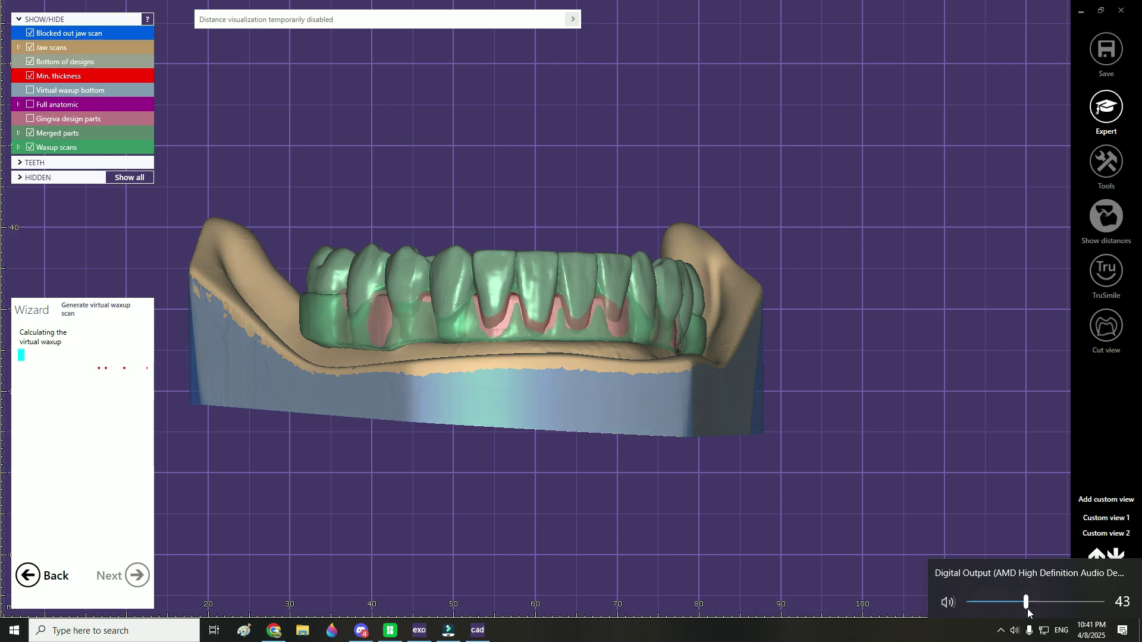
pyautogui.click(635, 472)
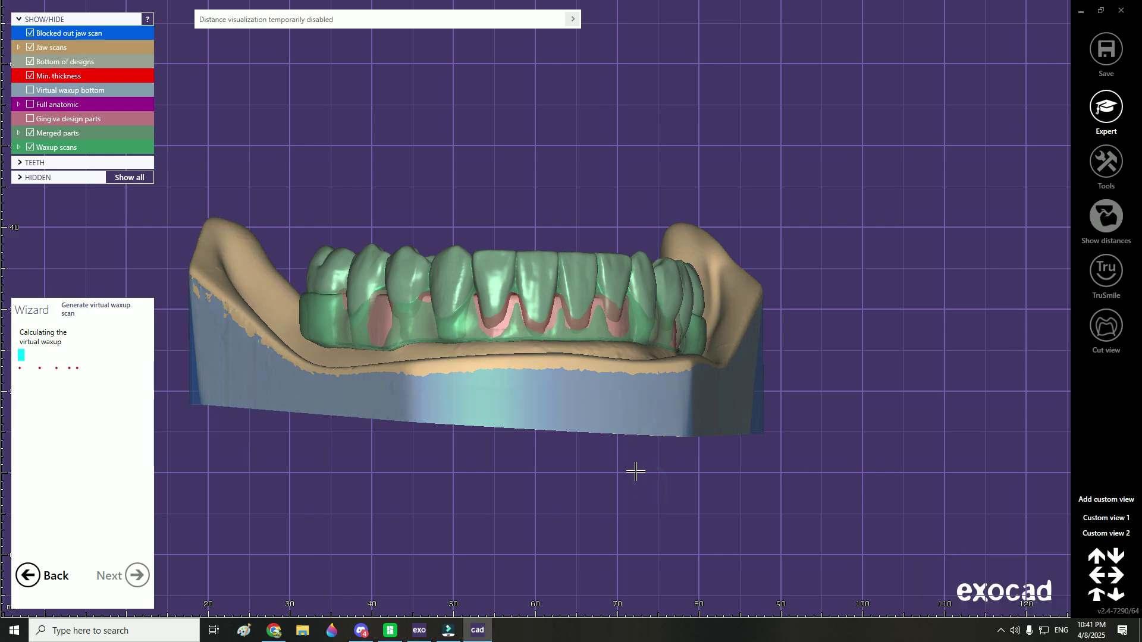
pyautogui.moveTo(636, 472); pyautogui.dragTo(569, 474, button='right')
pyautogui.scroll(-1, 569, 474)
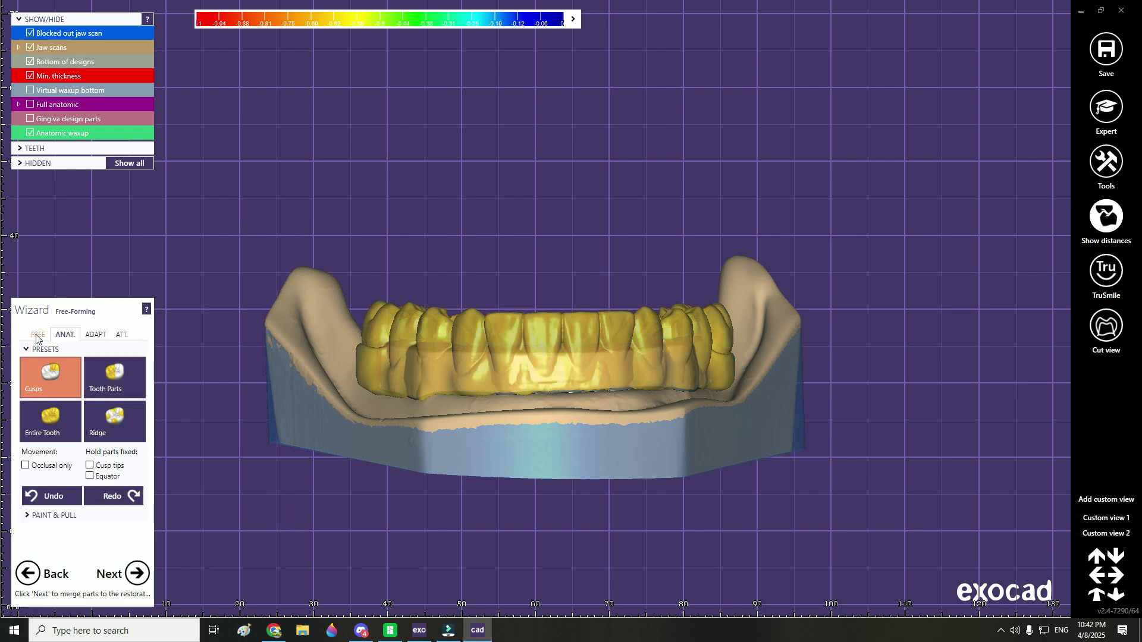
# Step: Smooth the gingiva's lower labial edge below the front teeth with the Smooth/Flatten free-forming brush
pyautogui.moveTo(663, 403); pyautogui.dragTo(657, 412, button='right')
pyautogui.scroll(5, 636, 413)
pyautogui.moveTo(617, 396); pyautogui.dragTo(465, 406)
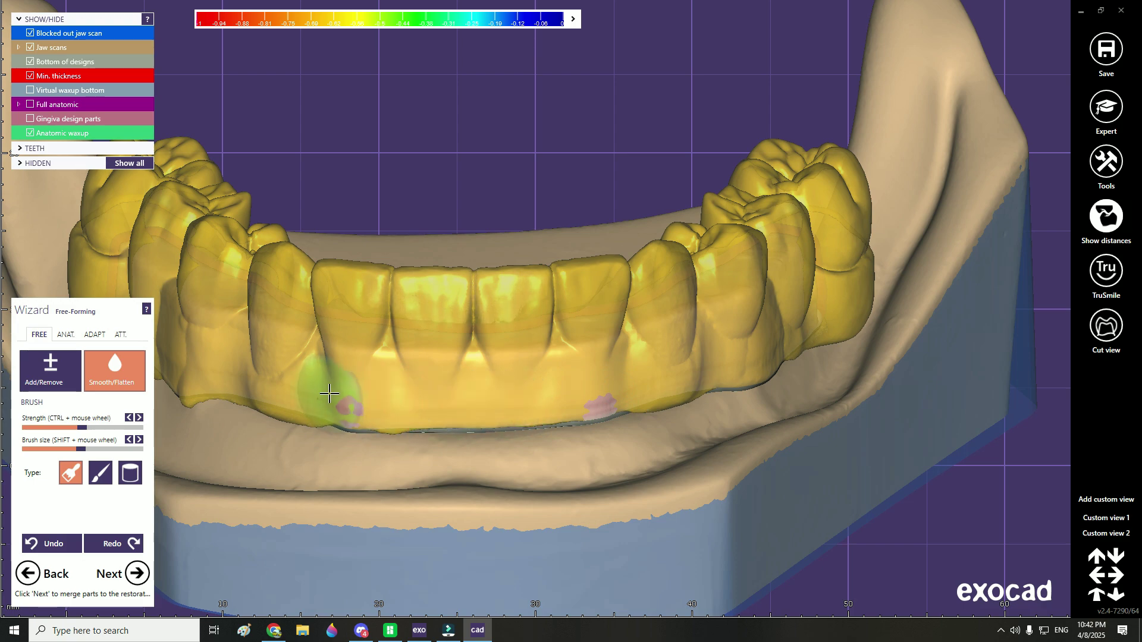
pyautogui.scroll(-5, 502, 412)
pyautogui.moveTo(502, 414); pyautogui.dragTo(507, 422, button='right')
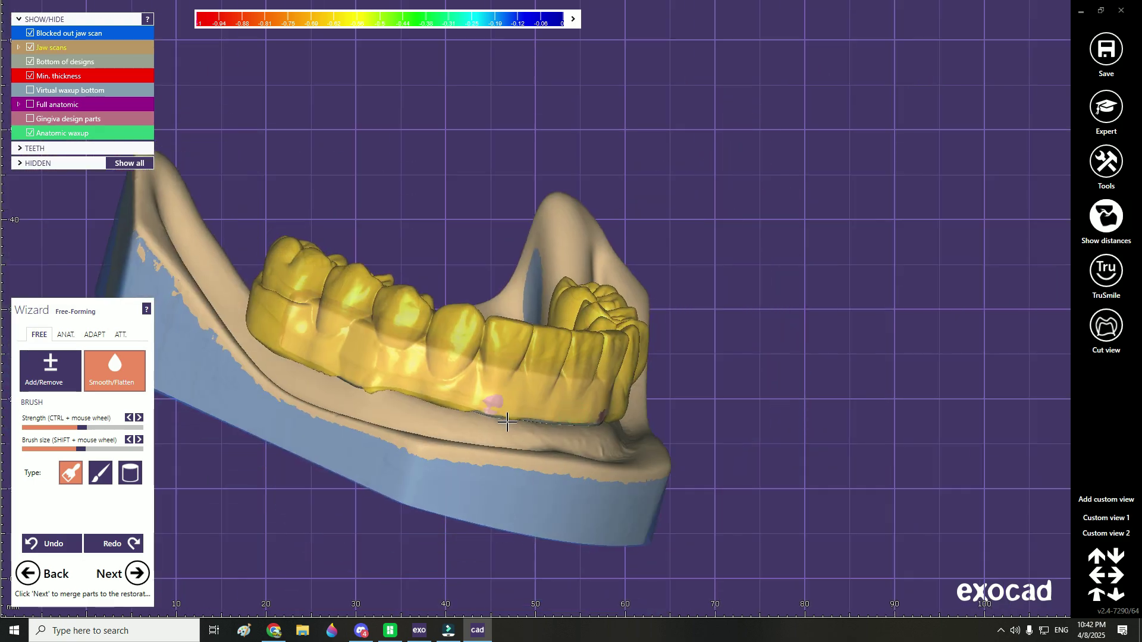
pyautogui.scroll(3, 507, 421)
pyautogui.scroll(5, 79, 132)
pyautogui.moveTo(450, 395)
pyautogui.mouseDown(button='right')
pyautogui.moveTo(425, 400)
pyautogui.moveTo(519, 377)
pyautogui.moveTo(512, 455)
pyautogui.mouseUp(button='right')
pyautogui.scroll(-5, 446, 395)
# Step: Smooth remaining uneven areas of the anatomic waxup's gingiva from several sides, varying the brush size to suit each area
pyautogui.scroll(8, 384, 306)
pyautogui.keyDown('shift'); pyautogui.scroll(-3, 383, 307); pyautogui.keyUp('shift')
pyautogui.scroll(-3, 383, 303)
pyautogui.moveTo(387, 147)
pyautogui.mouseDown(button='right')
pyautogui.moveTo(426, 141)
pyautogui.moveTo(555, 178)
pyautogui.moveTo(359, 283)
pyautogui.moveTo(414, 380)
pyautogui.moveTo(494, 345)
pyautogui.mouseUp(button='right')
pyautogui.keyDown('shift'); pyautogui.scroll(3, 414, 379); pyautogui.keyUp('shift')
pyautogui.scroll(-4, 414, 379)
pyautogui.keyDown('shift'); pyautogui.scroll(-3, 494, 345); pyautogui.keyUp('shift')
pyautogui.moveTo(494, 344); pyautogui.dragTo(496, 354)
pyautogui.moveTo(496, 355)
pyautogui.mouseDown(button='right')
pyautogui.moveTo(518, 334)
pyautogui.moveTo(476, 330)
pyautogui.mouseUp(button='right')
pyautogui.scroll(-5, 518, 334)
pyautogui.scroll(8, 527, 311)
pyautogui.keyDown('shift'); pyautogui.scroll(3, 734, 316); pyautogui.keyUp('shift')
pyautogui.moveTo(815, 303)
pyautogui.mouseDown(button='right')
pyautogui.moveTo(733, 316)
pyautogui.moveTo(770, 316)
pyautogui.moveTo(730, 405)
pyautogui.moveTo(479, 329)
pyautogui.moveTo(484, 270)
pyautogui.mouseUp(button='right')
pyautogui.scroll(-4, 734, 315)
pyautogui.scroll(6, 752, 369)
pyautogui.scroll(-6, 751, 369)
pyautogui.scroll(5, 485, 269)
pyautogui.press('space')
pyautogui.moveTo(607, 446)
pyautogui.mouseDown(button='right')
pyautogui.moveTo(771, 328)
pyautogui.moveTo(724, 283)
pyautogui.moveTo(736, 301)
pyautogui.moveTo(844, 247)
pyautogui.moveTo(443, 337)
pyautogui.moveTo(474, 372)
pyautogui.mouseUp(button='right')
pyautogui.press('space')
pyautogui.keyDown('shift'); pyautogui.scroll(-3, 736, 301); pyautogui.keyUp('shift')
pyautogui.scroll(-4, 736, 301)
pyautogui.scroll(-2, 458, 357)
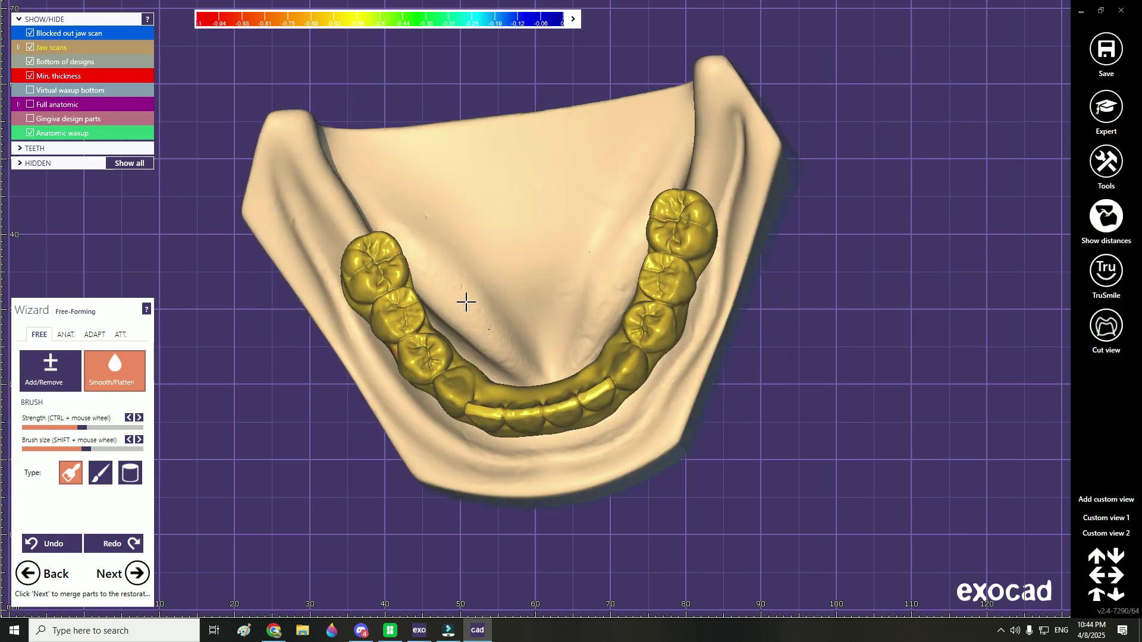
# Step: Examine the smoothed bridge from the occlusal and lingual sides on both ends of the arch
pyautogui.scroll(2, 609, 306)
pyautogui.moveTo(573, 316)
pyautogui.mouseDown(button='right')
pyautogui.moveTo(609, 306)
pyautogui.moveTo(683, 337)
pyautogui.moveTo(627, 347)
pyautogui.moveTo(711, 280)
pyautogui.mouseUp(button='right')
pyautogui.scroll(2, 627, 346)
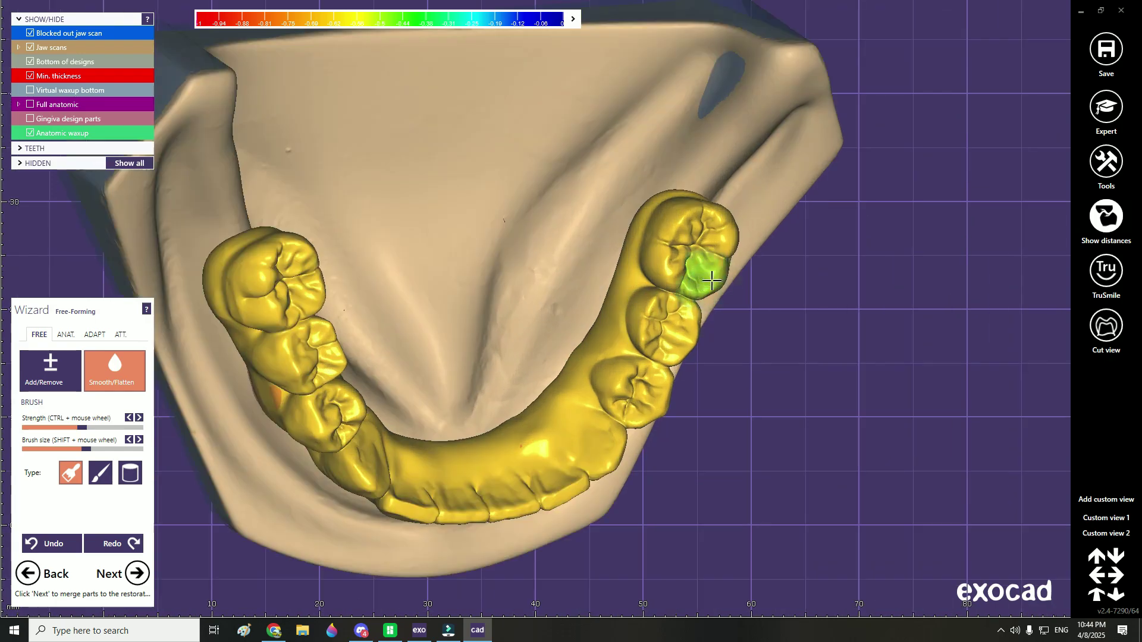
pyautogui.scroll(-2, 587, 286)
pyautogui.moveTo(622, 264)
pyautogui.mouseDown(button='right')
pyautogui.moveTo(586, 285)
pyautogui.moveTo(655, 327)
pyautogui.mouseUp(button='right')
pyautogui.scroll(2, 716, 265)
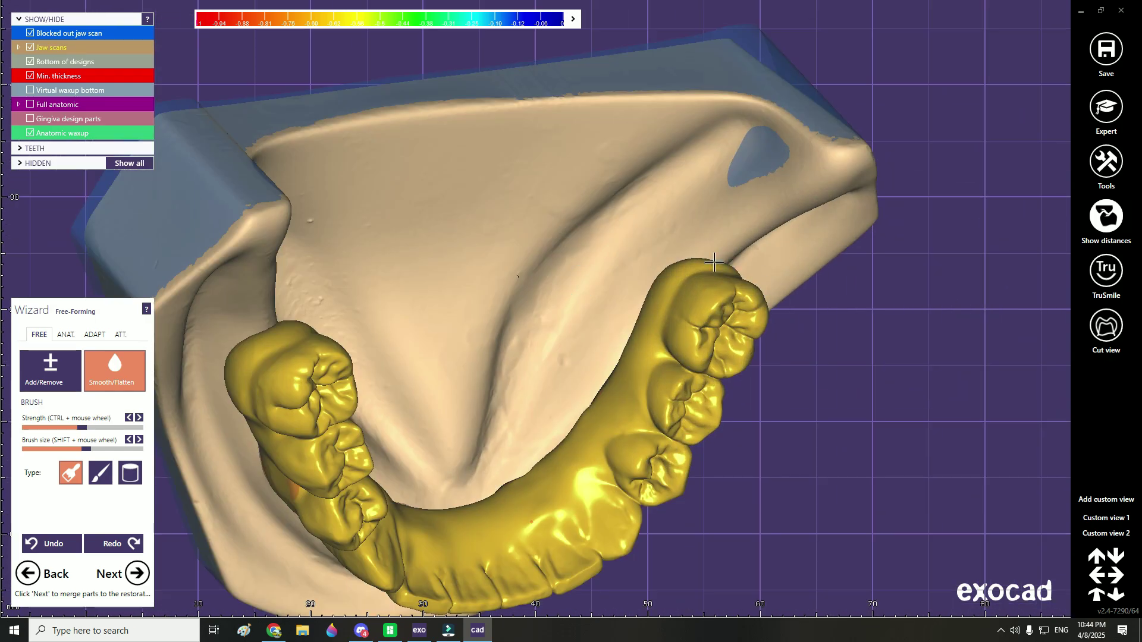
pyautogui.moveTo(733, 261); pyautogui.dragTo(657, 284, button='right')
pyautogui.scroll(-3, 642, 334)
pyautogui.moveTo(573, 326)
pyautogui.mouseDown(button='right')
pyautogui.moveTo(642, 369)
pyautogui.moveTo(622, 334)
pyautogui.moveTo(592, 345)
pyautogui.moveTo(598, 328)
pyautogui.mouseUp(button='right')
pyautogui.scroll(3, 594, 345)
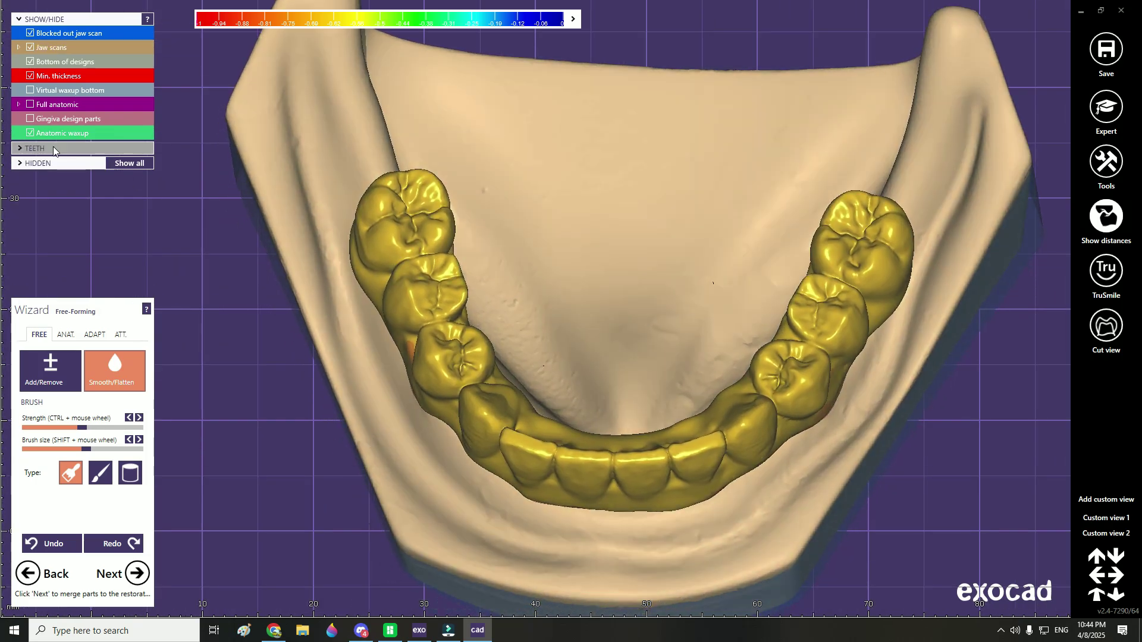
# Step: Hide the minimum thickness display and vary the anatomic waxup's transparency to check the bar inside, finishing with the waxup opaque
pyautogui.click(62, 134)
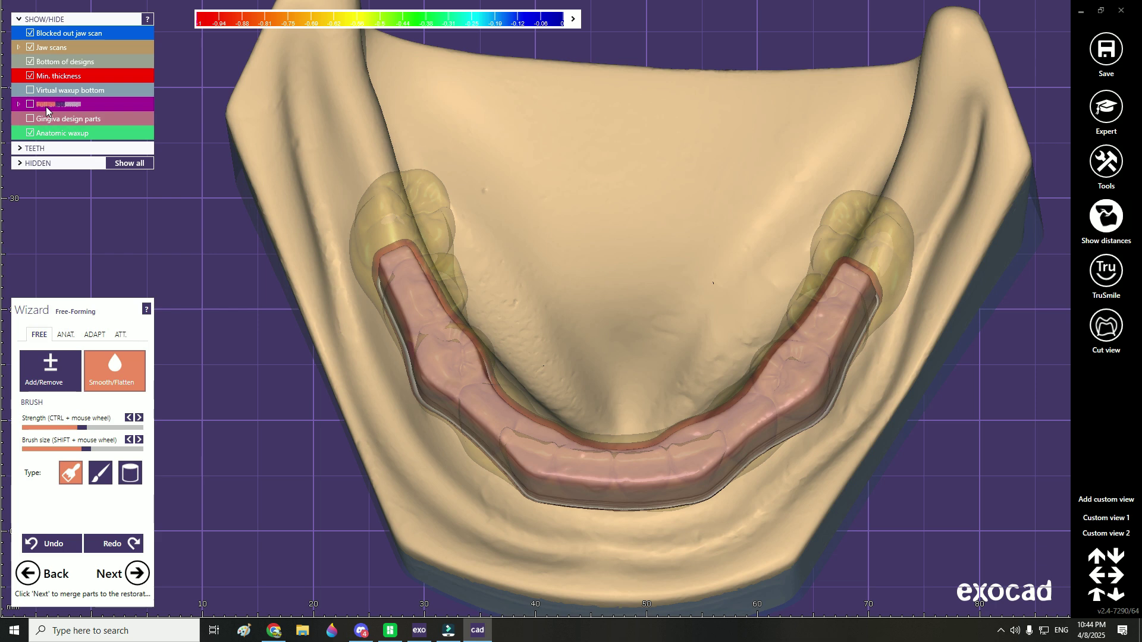
pyautogui.click(30, 76)
pyautogui.moveTo(59, 133); pyautogui.dragTo(81, 136)
pyautogui.scroll(4, 82, 136)
pyautogui.scroll(-4, 83, 136)
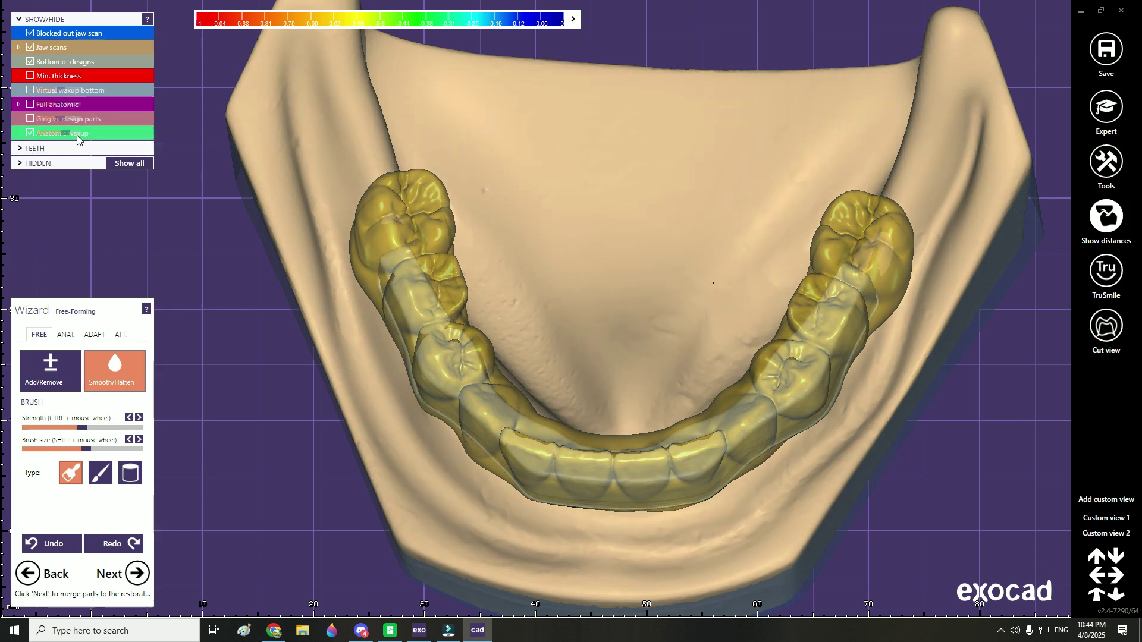
pyautogui.scroll(2, 78, 139)
pyautogui.scroll(2, 78, 139)
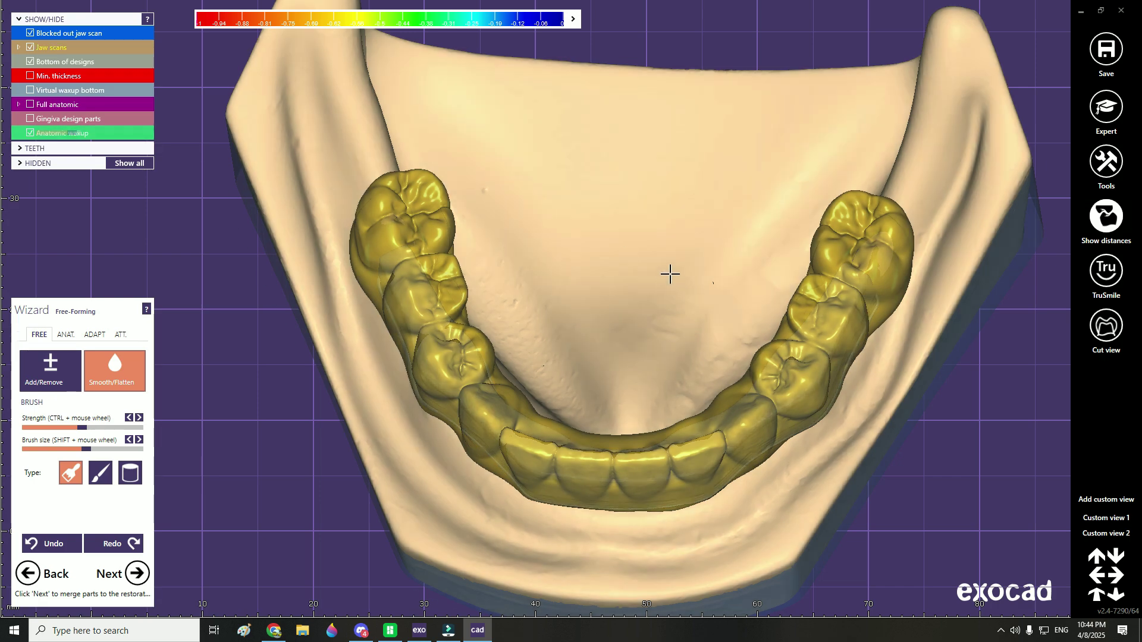
pyautogui.moveTo(670, 274); pyautogui.dragTo(670, 278, button='right')
# Step: Finish free-forming without adapting to the adjacents and merge the parts into the final restoration
pyautogui.click(144, 577)
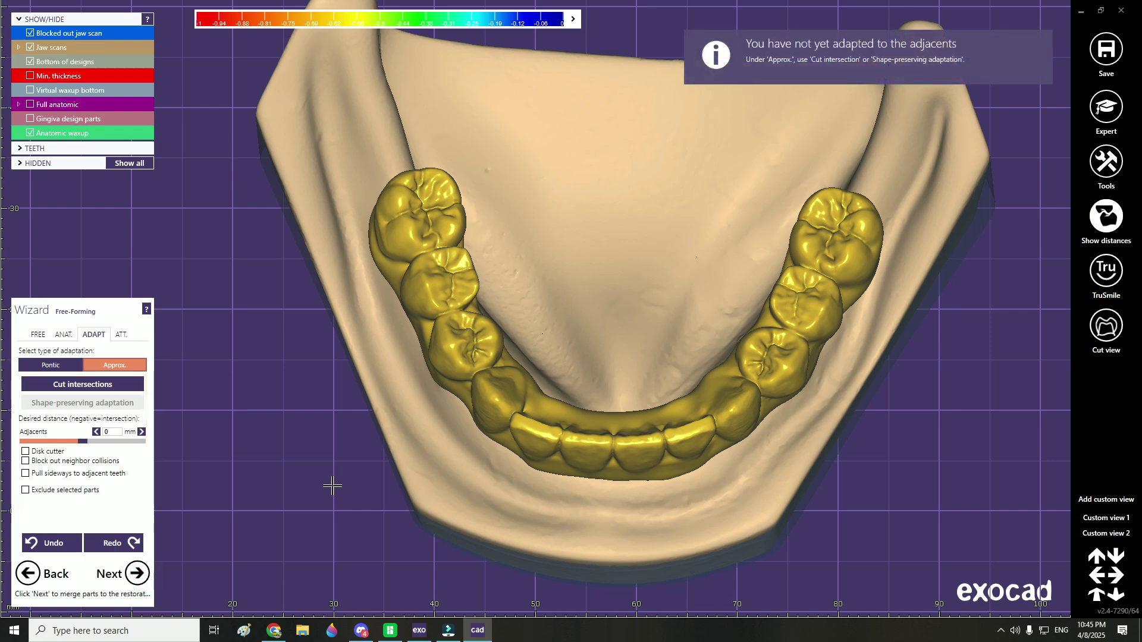
pyautogui.click(145, 576)
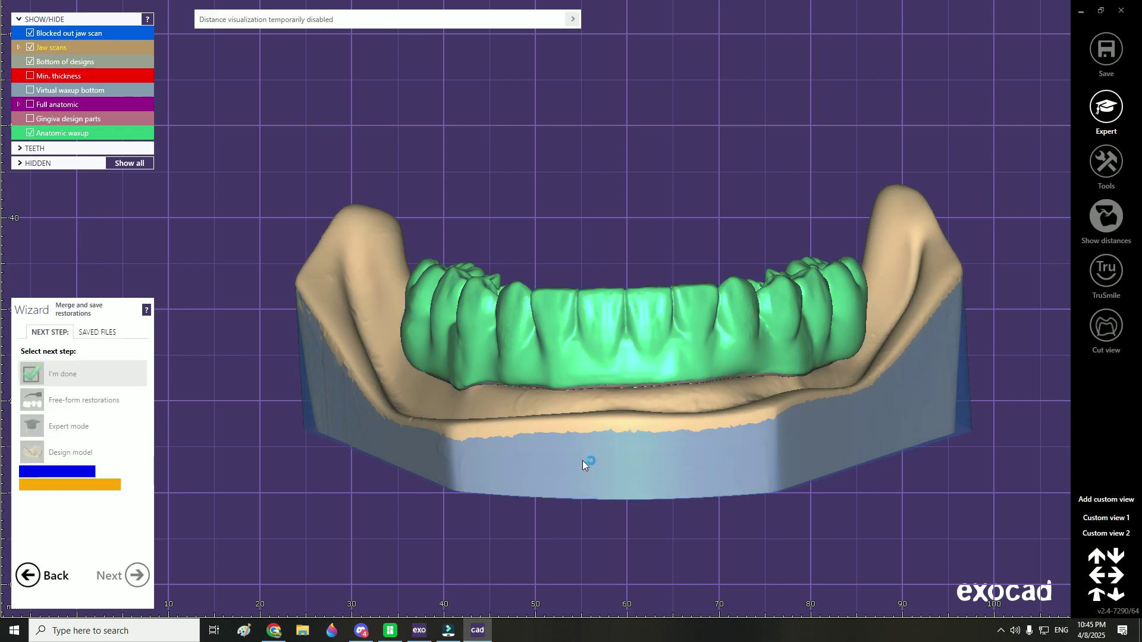
pyautogui.moveTo(633, 417); pyautogui.dragTo(634, 415, button='right')
# Step: Inspect the merged bridge from below and from the occlusal side, with the jaw scans both hidden and shown
pyautogui.press('j')
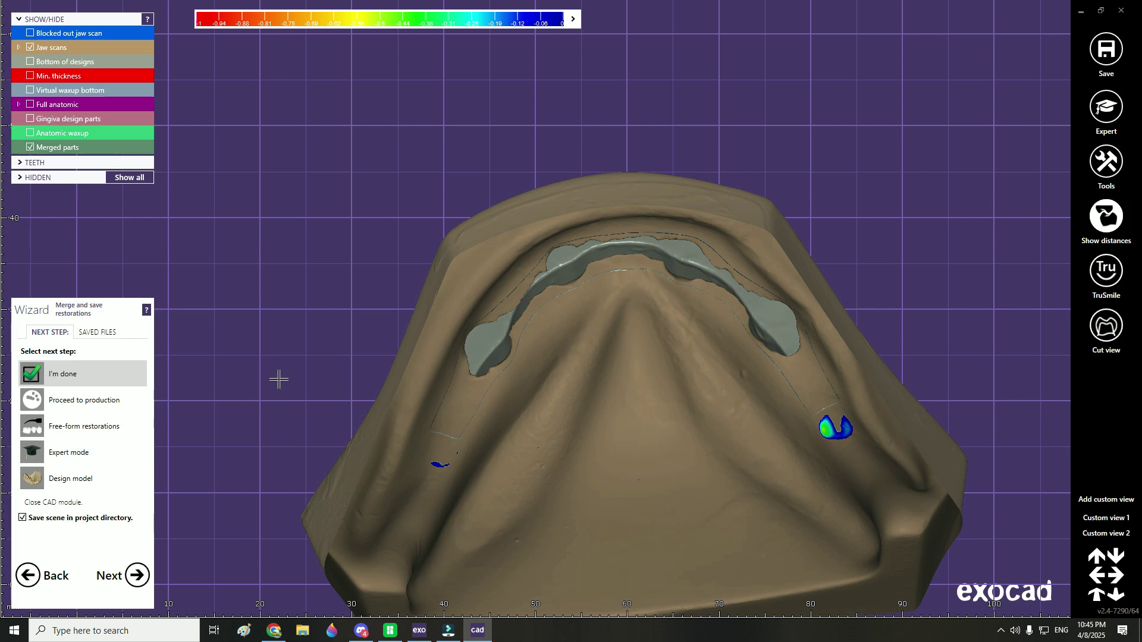
pyautogui.press('Up')
pyautogui.press('Down')
pyautogui.keyDown('ctrl'); pyautogui.keyDown('shift'); pyautogui.scroll(-3, 522, 336); pyautogui.keyUp('shift'); pyautogui.keyUp('ctrl')
pyautogui.press('j')
pyautogui.moveTo(522, 337); pyautogui.dragTo(522, 337, button='right')
pyautogui.press('j')
pyautogui.press('j')
pyautogui.press('j')
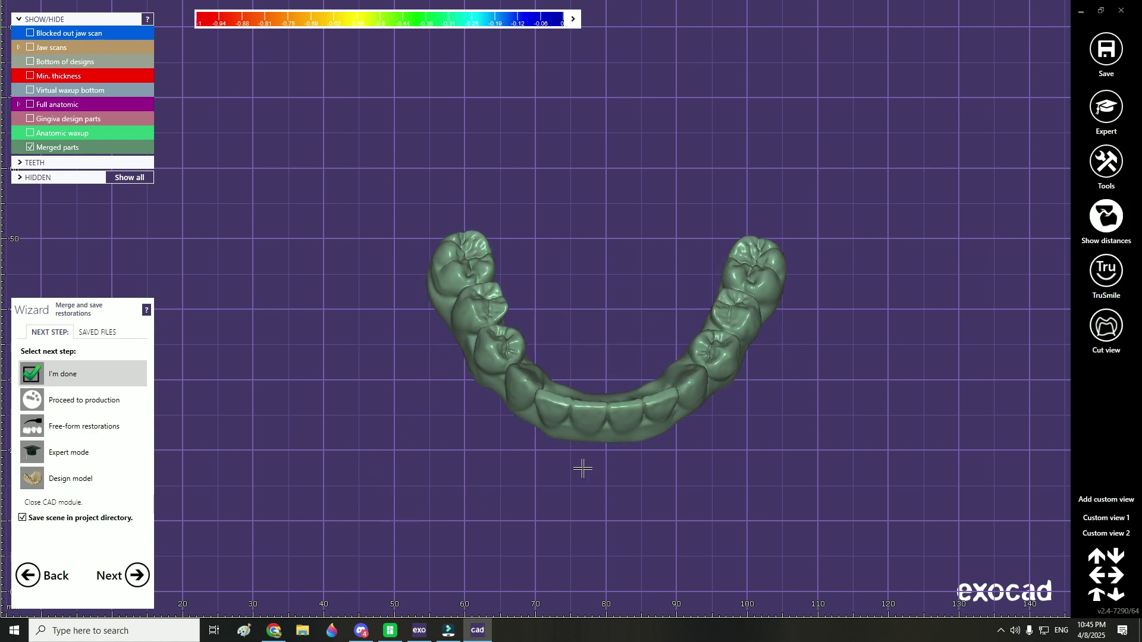
pyautogui.scroll(2, 589, 470)
pyautogui.moveTo(590, 479); pyautogui.dragTo(631, 455, button='right')
pyautogui.press('j')
pyautogui.scroll(-3, 608, 502)
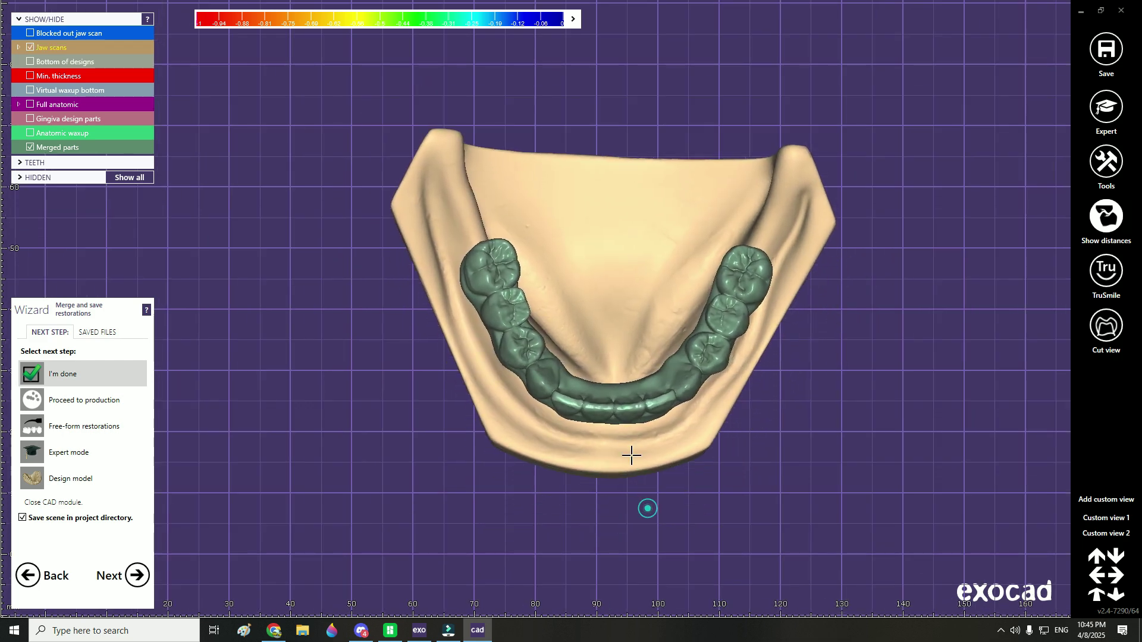
pyautogui.scroll(3, 631, 456)
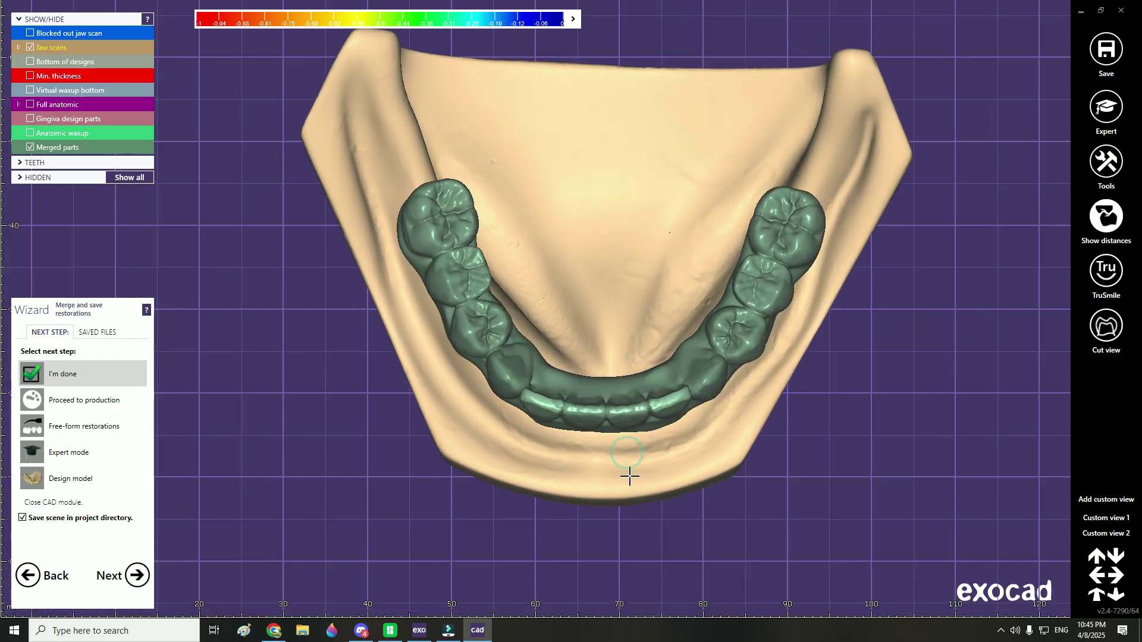